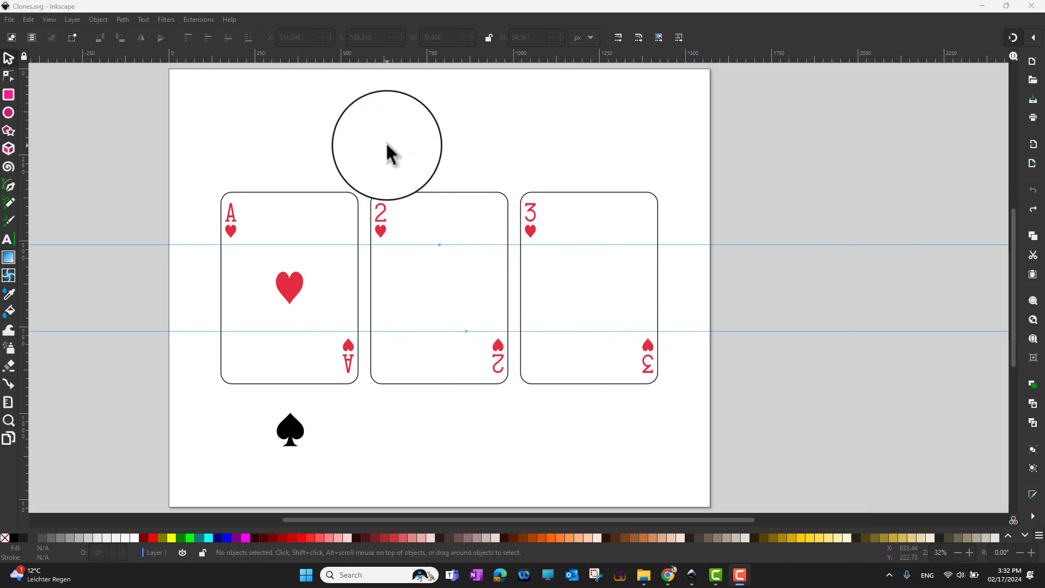
Create a clone of the ace card's central heart and place it in the upper middle of the 2 card, about X 746, Y 416 px.
{"action": "left_click", "coordinate": [290, 284]}
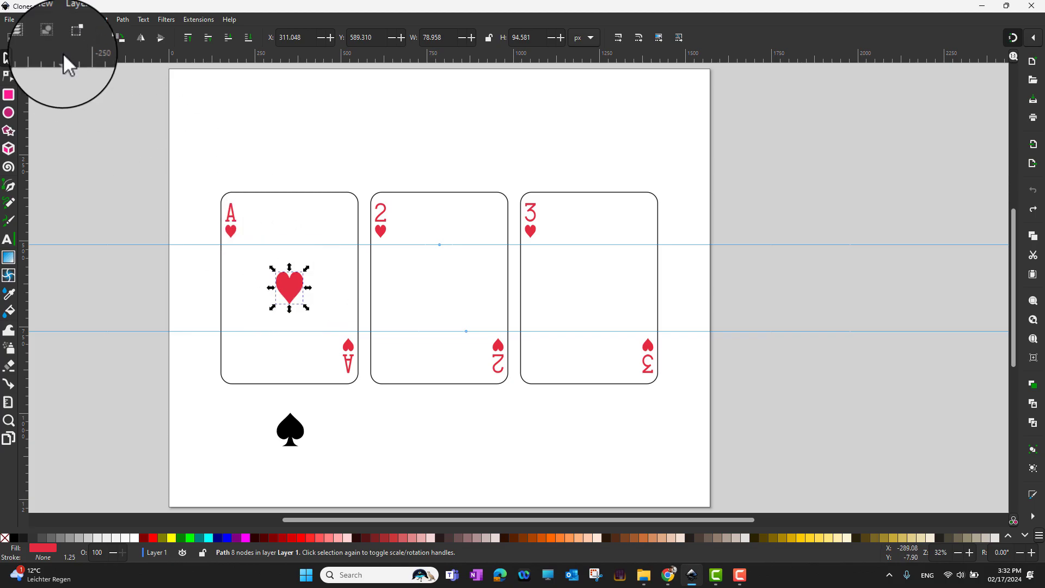
{"action": "left_click", "coordinate": [26, 23]}
{"action": "mouse_move", "coordinate": [86, 186]}
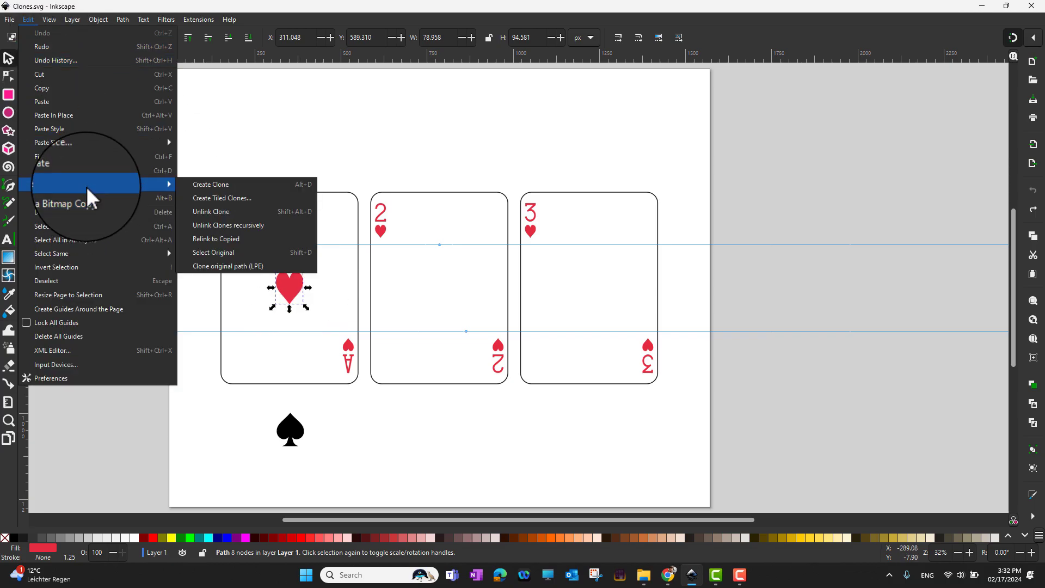
{"action": "left_click", "coordinate": [228, 186]}
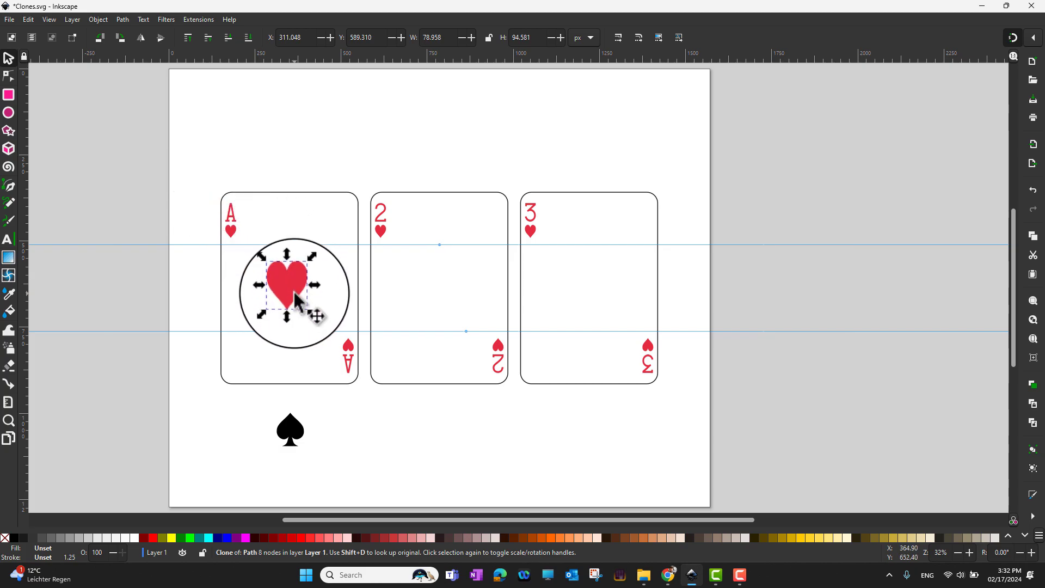
{"action": "left_click", "coordinate": [198, 315]}
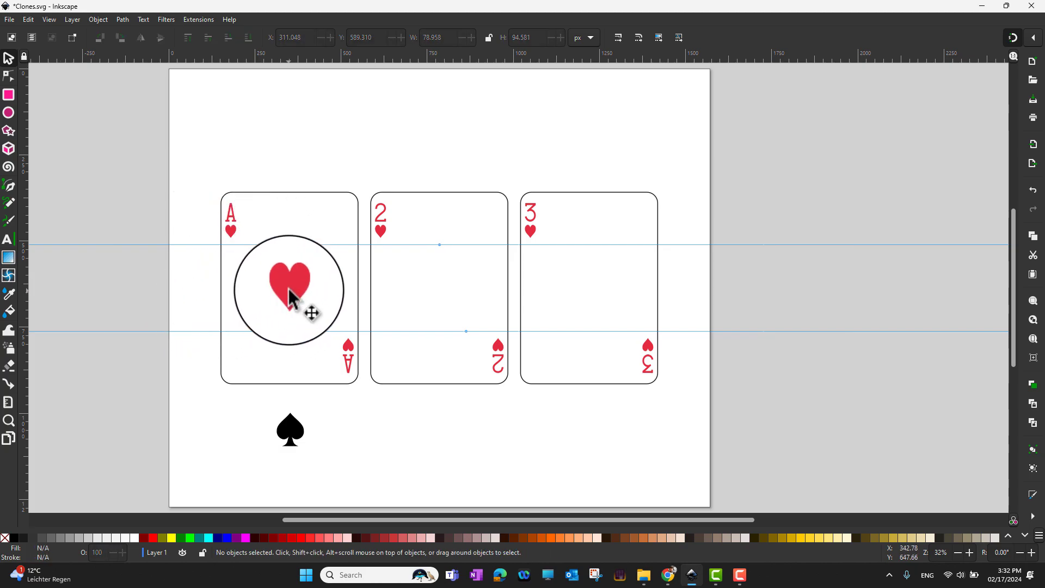
{"action": "left_click", "coordinate": [289, 289]}
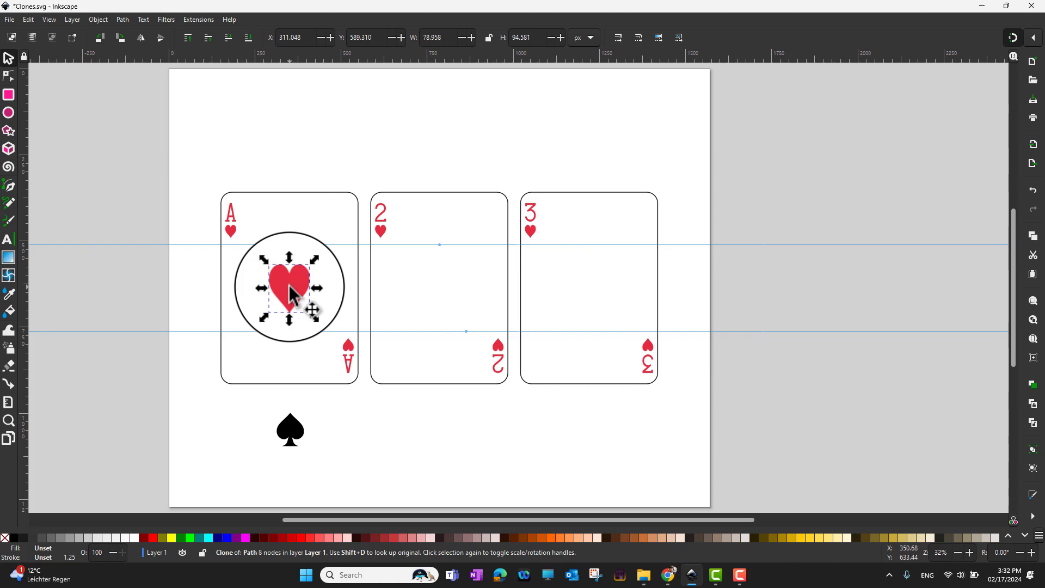
{"action": "mouse_move", "coordinate": [290, 287]}
{"action": "left_mouse_down"}
{"action": "mouse_move", "coordinate": [445, 282]}
{"action": "mouse_move", "coordinate": [441, 223]}
{"action": "left_mouse_up"}
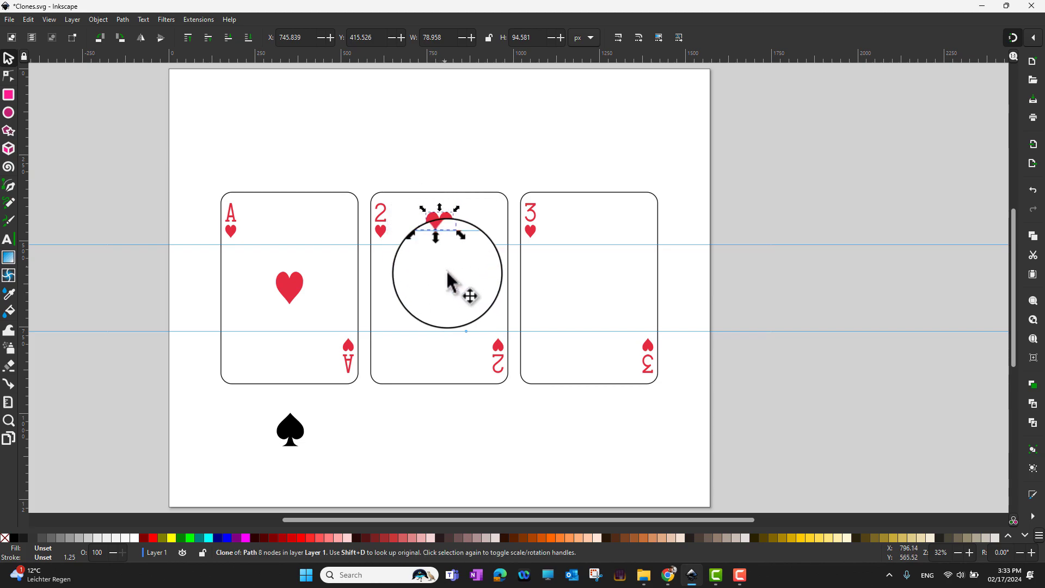
Clone the ace's central heart into the lower middle of the 2 card, about X 746, Y 761 px, and flip it vertically.
{"action": "left_click", "coordinate": [299, 294]}
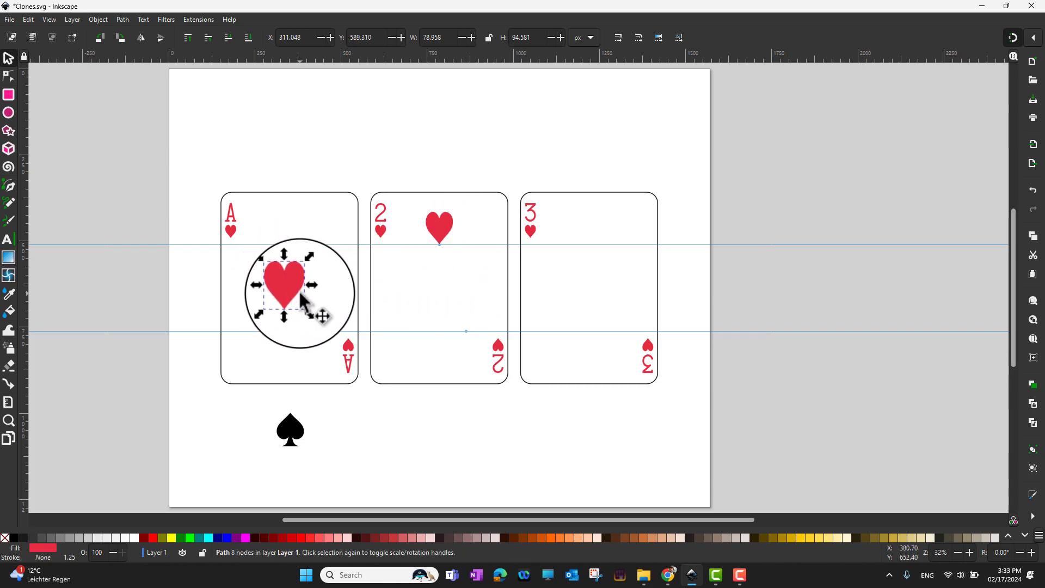
{"action": "key", "text": "alt+d"}
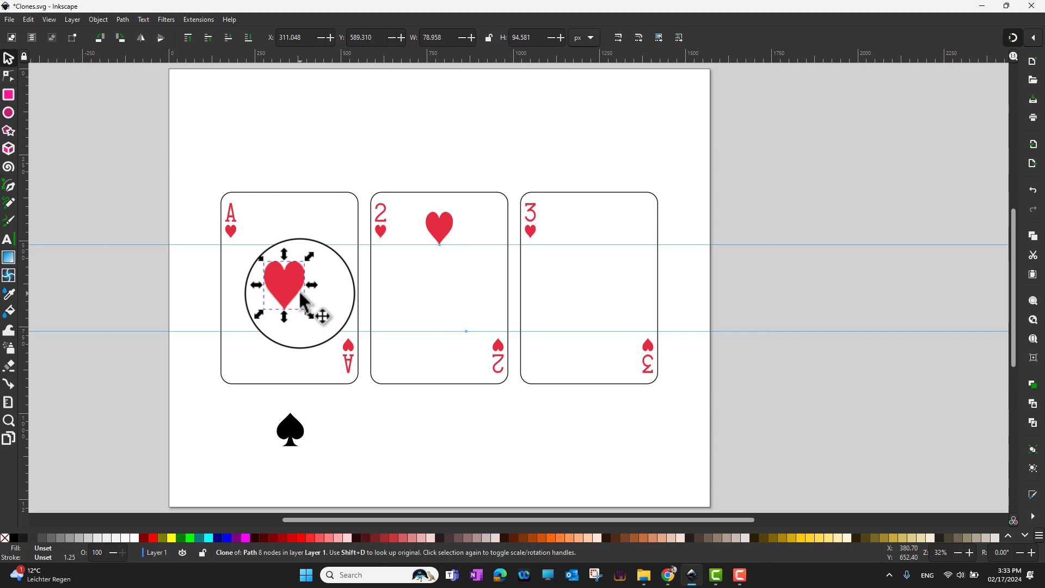
{"action": "mouse_move", "coordinate": [292, 294]}
{"action": "left_mouse_down"}
{"action": "mouse_move", "coordinate": [446, 298]}
{"action": "mouse_move", "coordinate": [446, 354]}
{"action": "left_mouse_up"}
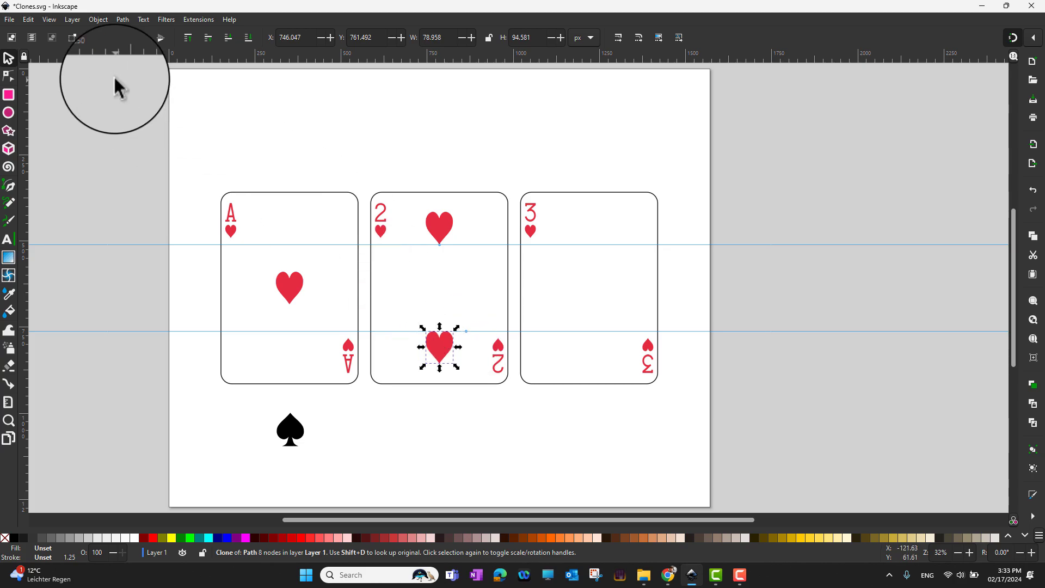
{"action": "left_click", "coordinate": [160, 39]}
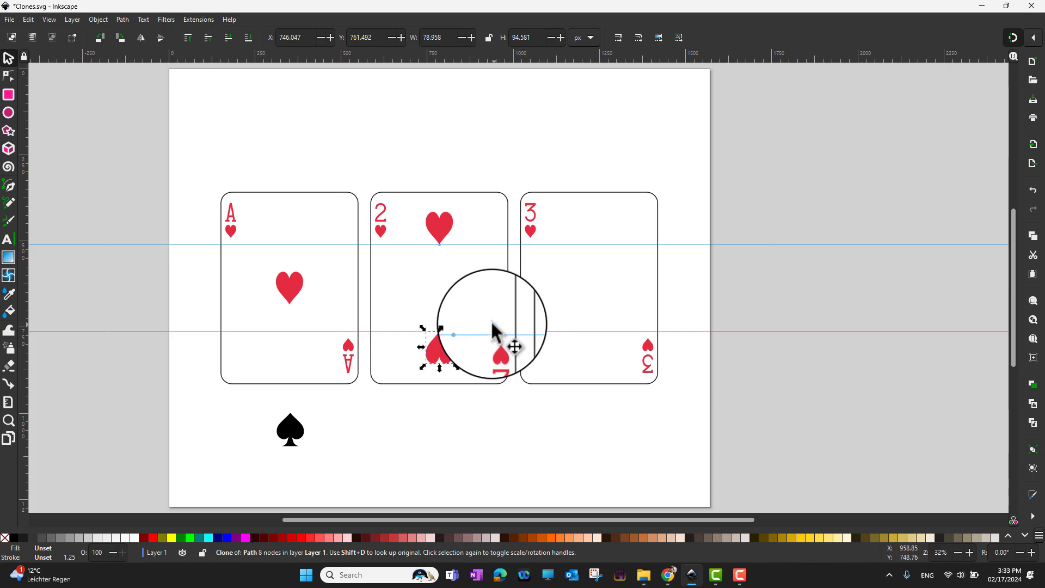
Clone the ace's central heart and place the clone in the upper middle of the 3 card.
{"action": "left_click", "coordinate": [294, 297]}
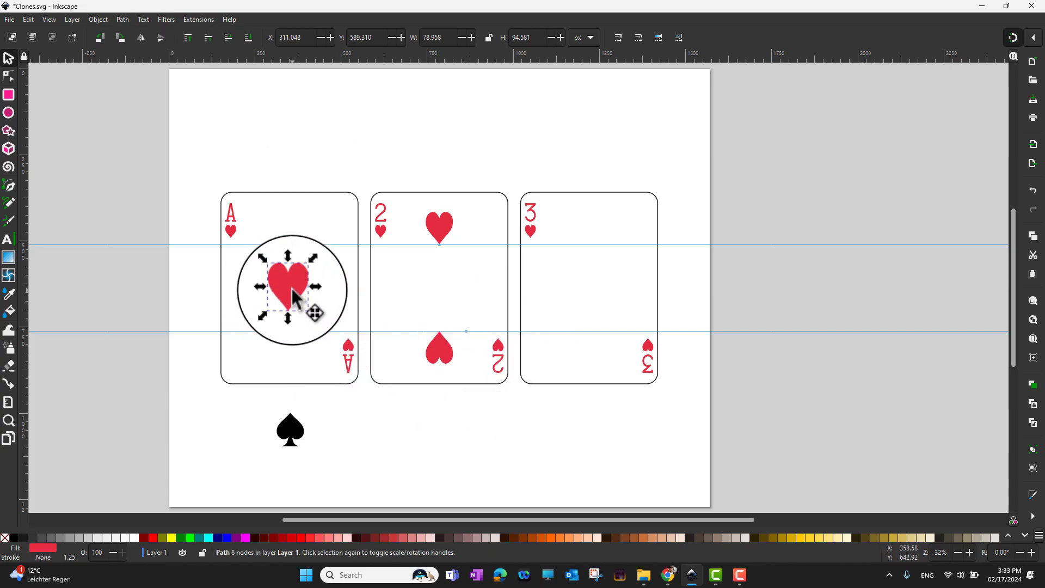
{"action": "key", "text": "alt+d"}
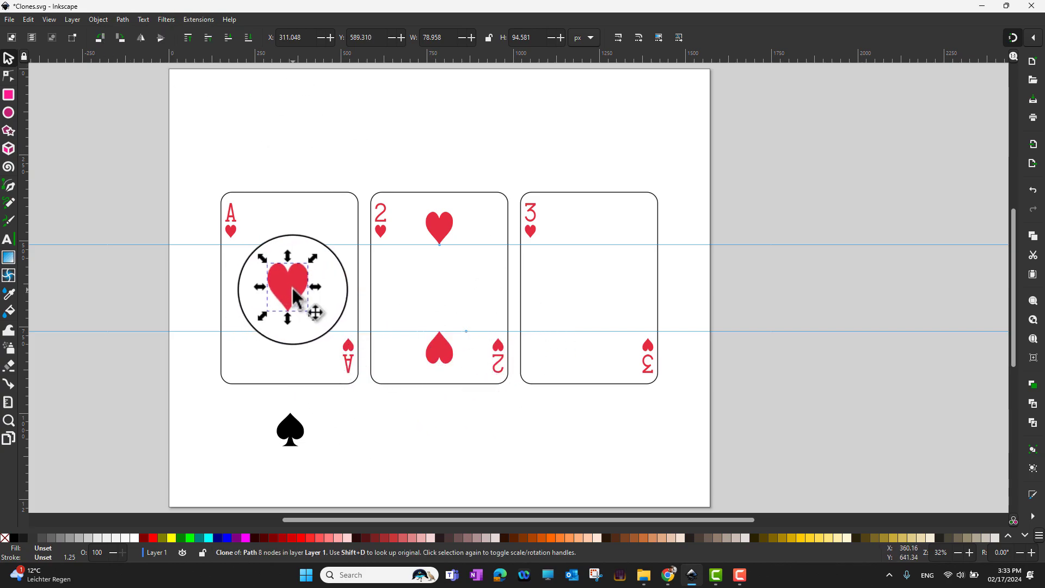
{"action": "mouse_move", "coordinate": [298, 289]}
{"action": "left_mouse_down"}
{"action": "mouse_move", "coordinate": [562, 282]}
{"action": "mouse_move", "coordinate": [613, 263]}
{"action": "mouse_move", "coordinate": [603, 231]}
{"action": "left_mouse_up"}
{"action": "left_click", "coordinate": [588, 284]}
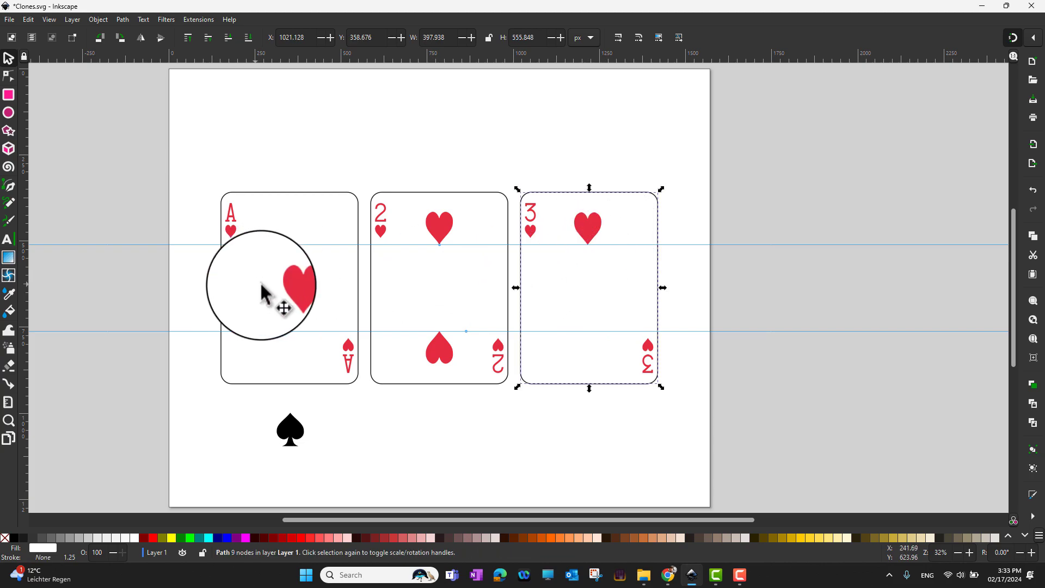
Clone the ace's central heart into the lower middle of the 3 card, about X 1181, Y 754 px, and flip it vertically.
{"action": "left_click", "coordinate": [299, 292]}
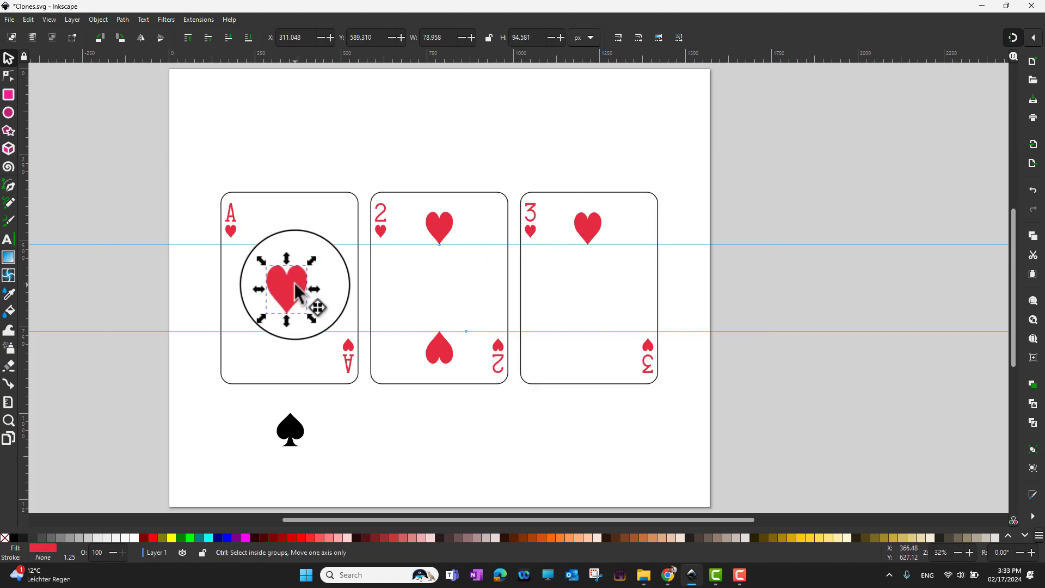
{"action": "key", "text": "alt+d"}
{"action": "mouse_move", "coordinate": [298, 292]}
{"action": "left_mouse_down"}
{"action": "mouse_move", "coordinate": [569, 289]}
{"action": "mouse_move", "coordinate": [599, 344]}
{"action": "left_mouse_up"}
{"action": "left_click", "coordinate": [161, 38]}
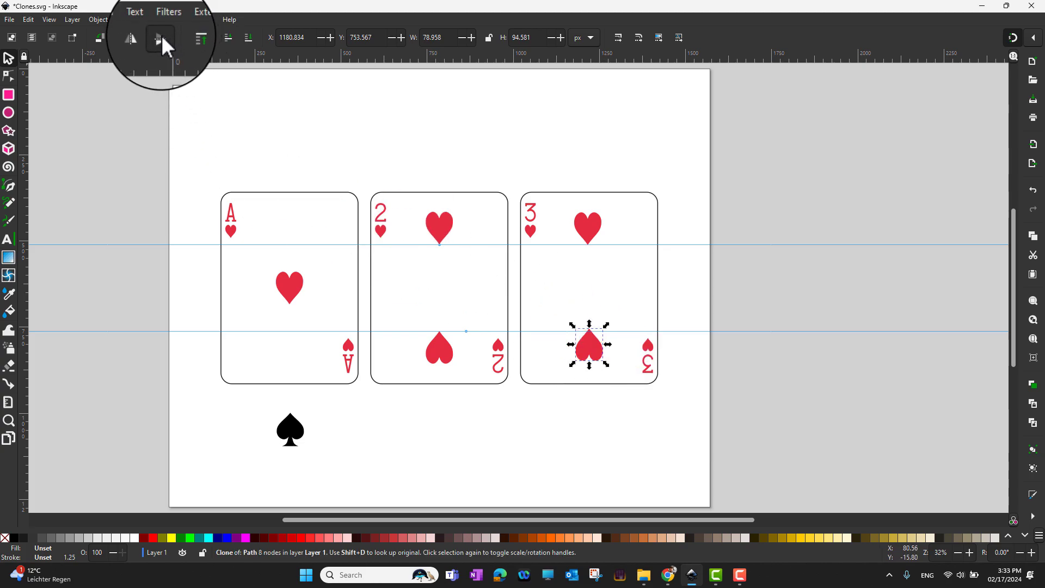
Clone the ace's central heart into the centre of the 3 card, about X 1177, Y 585 px, and clear the selection.
{"action": "left_click", "coordinate": [282, 291]}
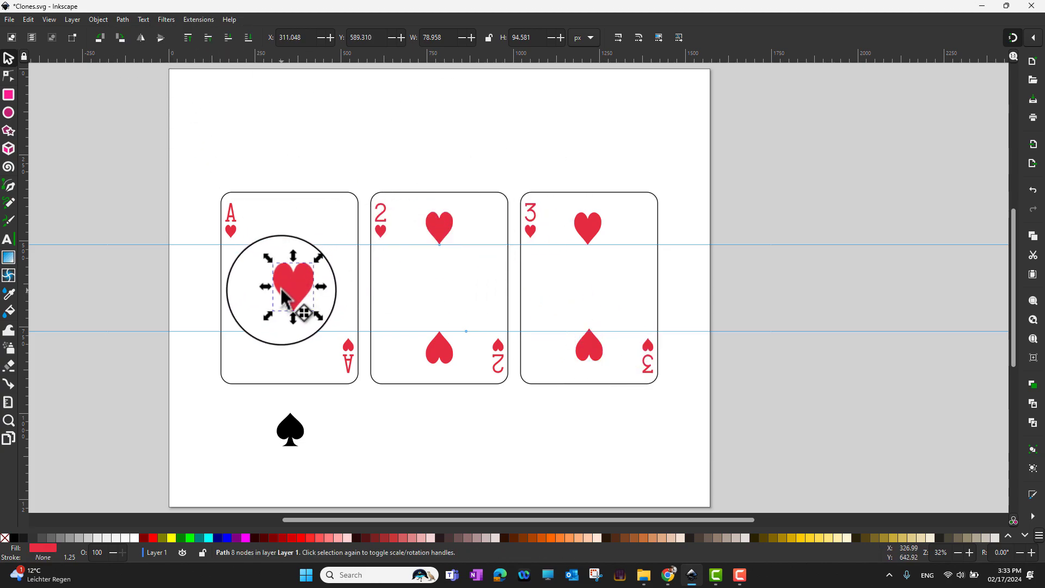
{"action": "key", "text": "alt+d"}
{"action": "left_click_drag", "start_coordinate": [283, 297], "coordinate": [592, 300]}
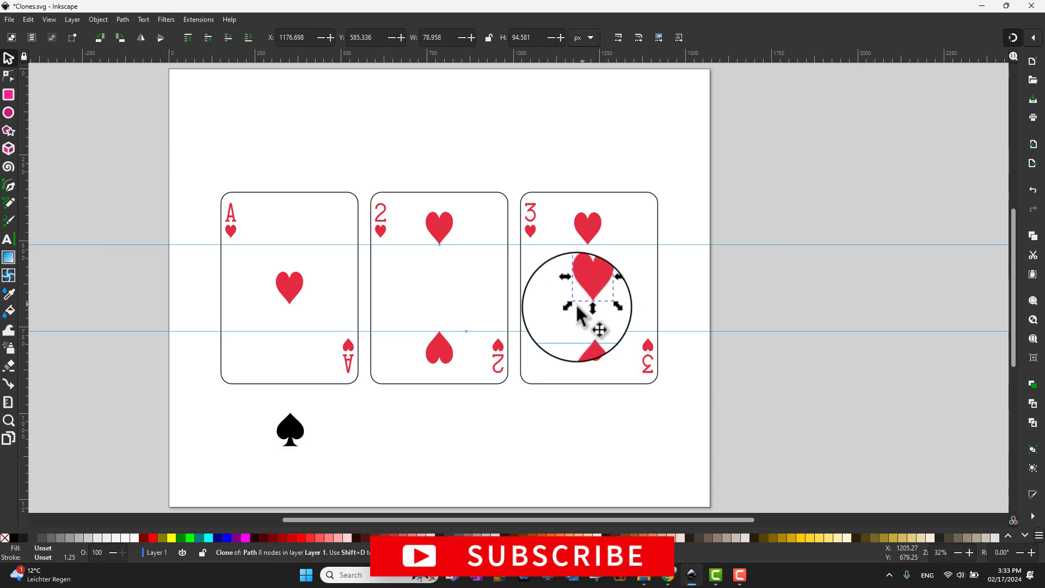
{"action": "left_click", "coordinate": [471, 158]}
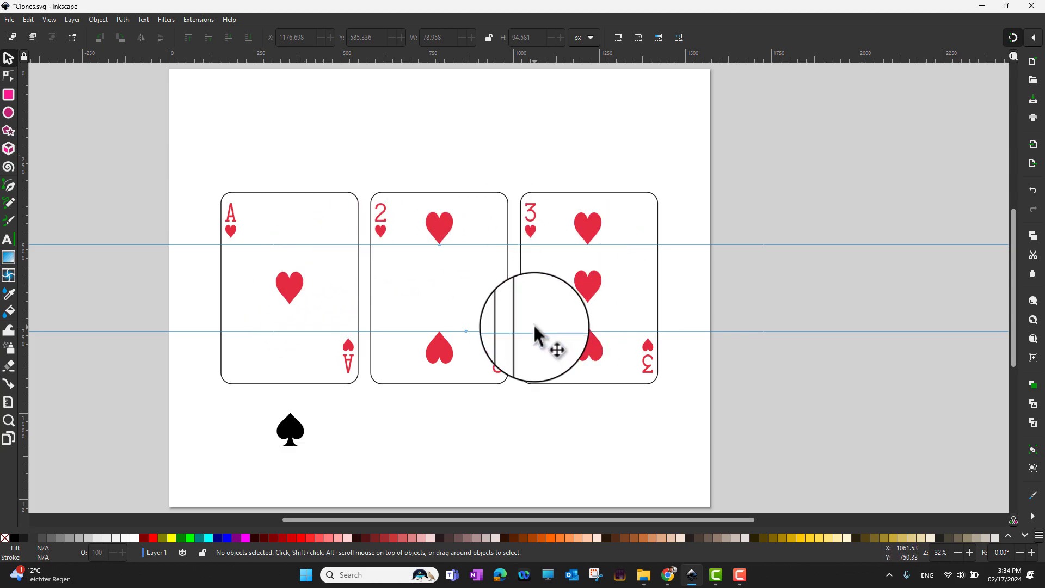
Change the fill saturation of the ace's original heart, trying 28 first and settling on 97.
{"action": "left_click", "coordinate": [287, 293]}
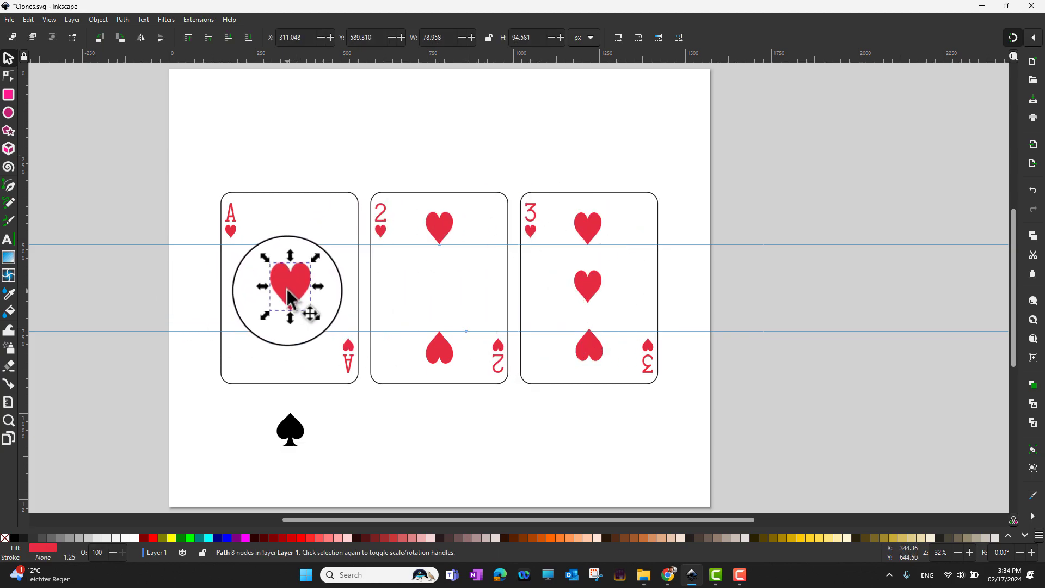
{"action": "left_click", "coordinate": [98, 19]}
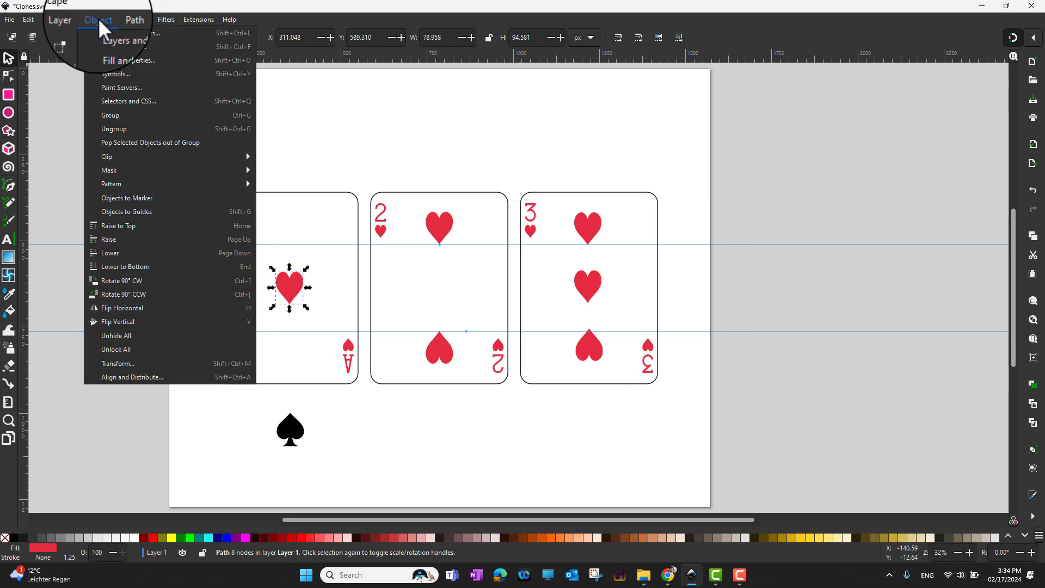
{"action": "left_click", "coordinate": [116, 46]}
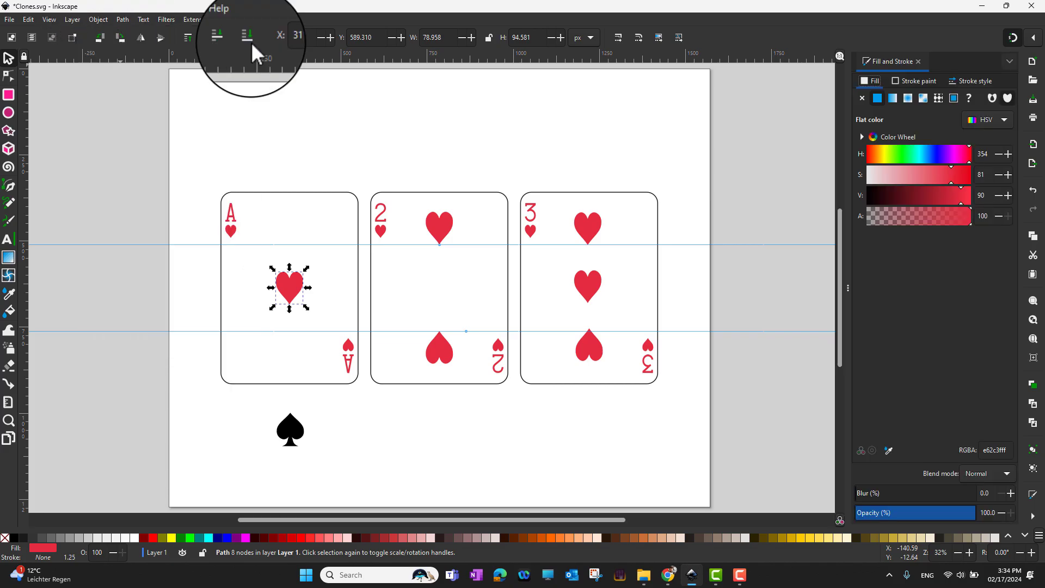
{"action": "left_click_drag", "start_coordinate": [951, 180], "coordinate": [894, 184]}
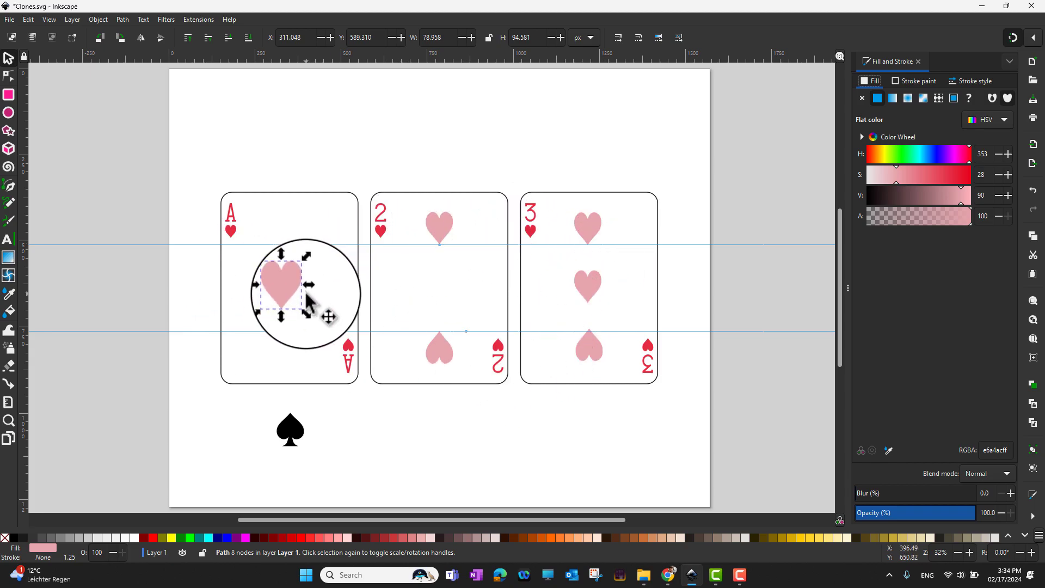
{"action": "left_click_drag", "start_coordinate": [896, 181], "coordinate": [969, 184]}
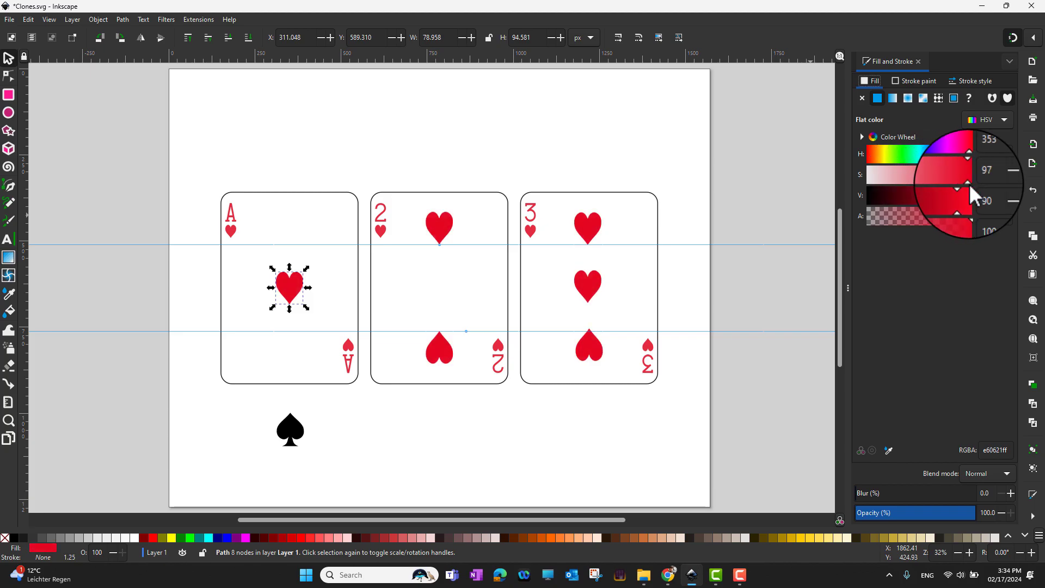
{"action": "left_click", "coordinate": [408, 488]}
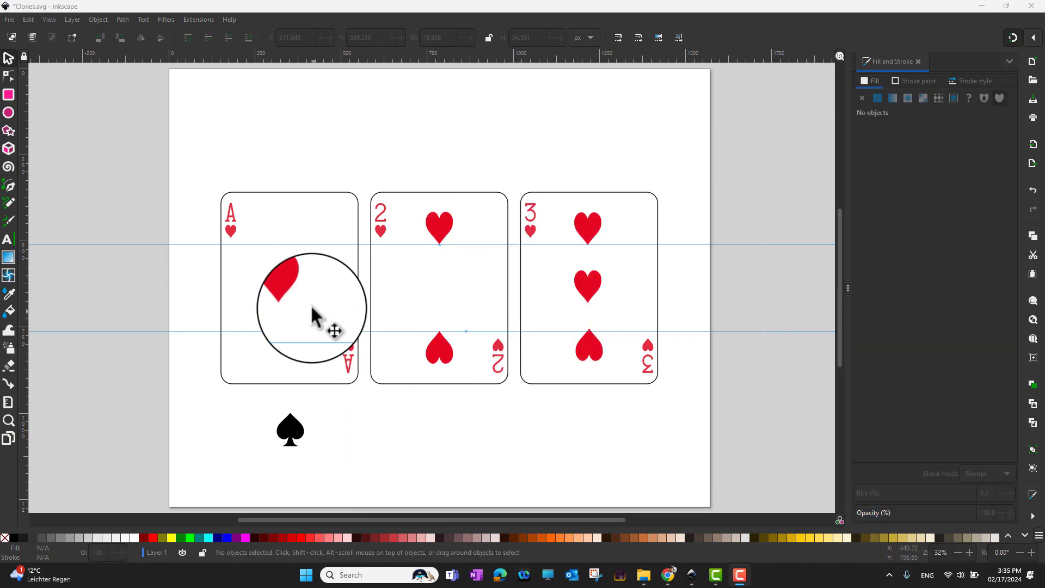
Scale the ace's original heart down to about 76.6 px wide and 67.7 px high.
{"action": "left_click", "coordinate": [291, 286]}
{"action": "left_click_drag", "start_coordinate": [265, 281], "coordinate": [277, 299]}
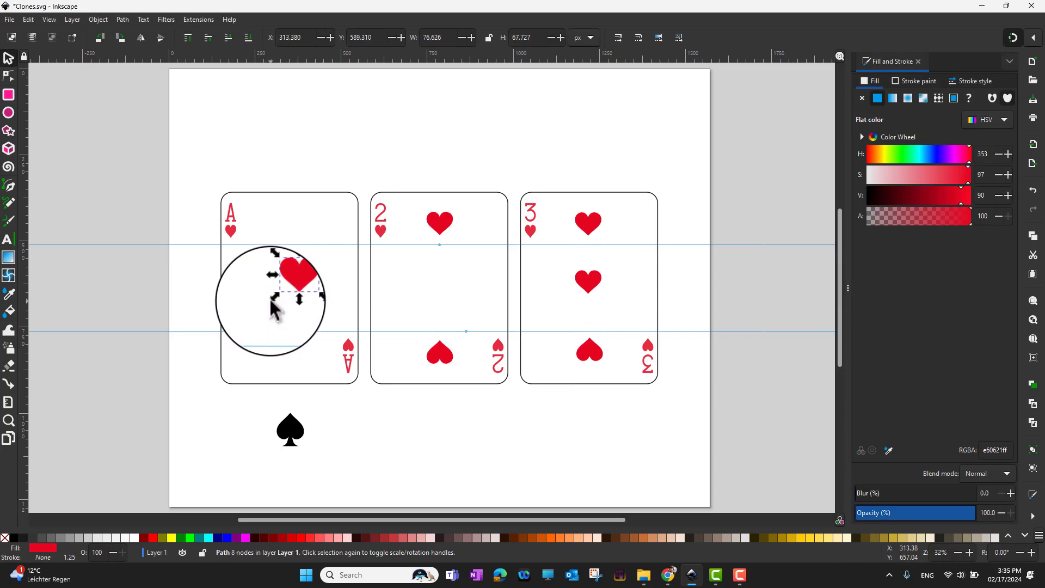
{"action": "left_click", "coordinate": [481, 427]}
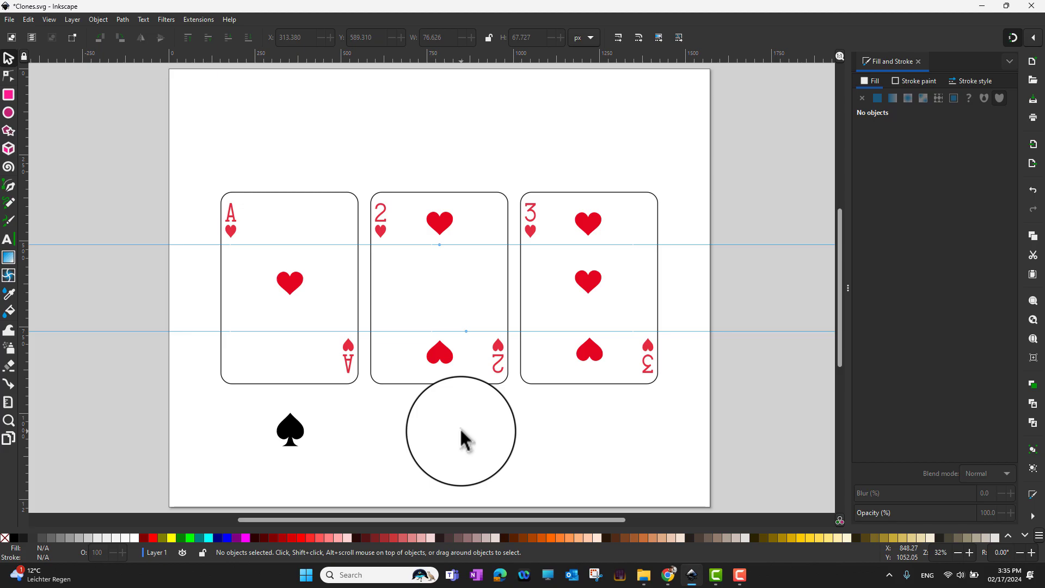
Look up the original object behind the upside-down heart clone on the 3 card.
{"action": "left_click", "coordinate": [594, 355]}
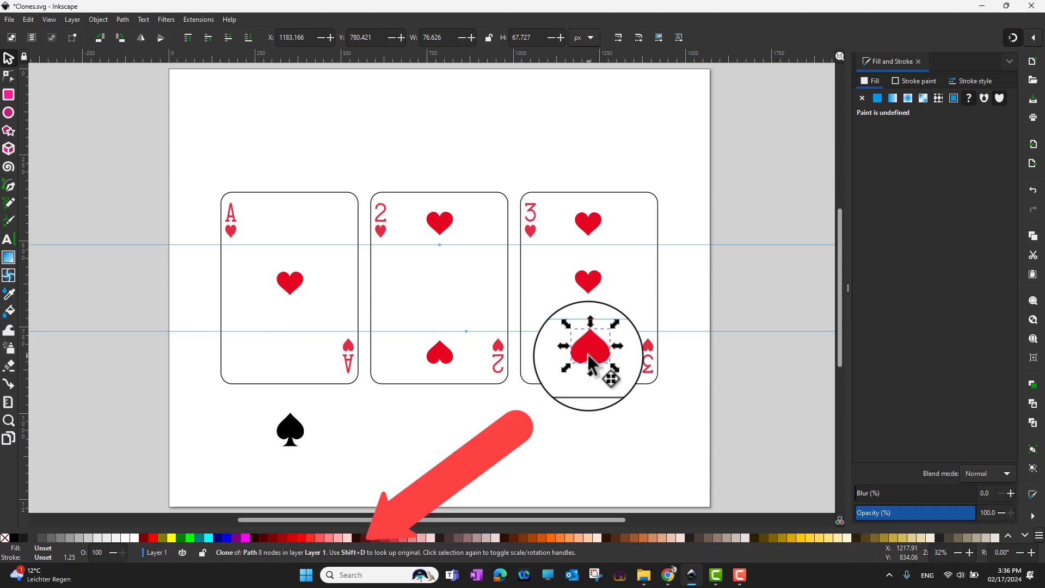
{"action": "key", "text": "shift"}
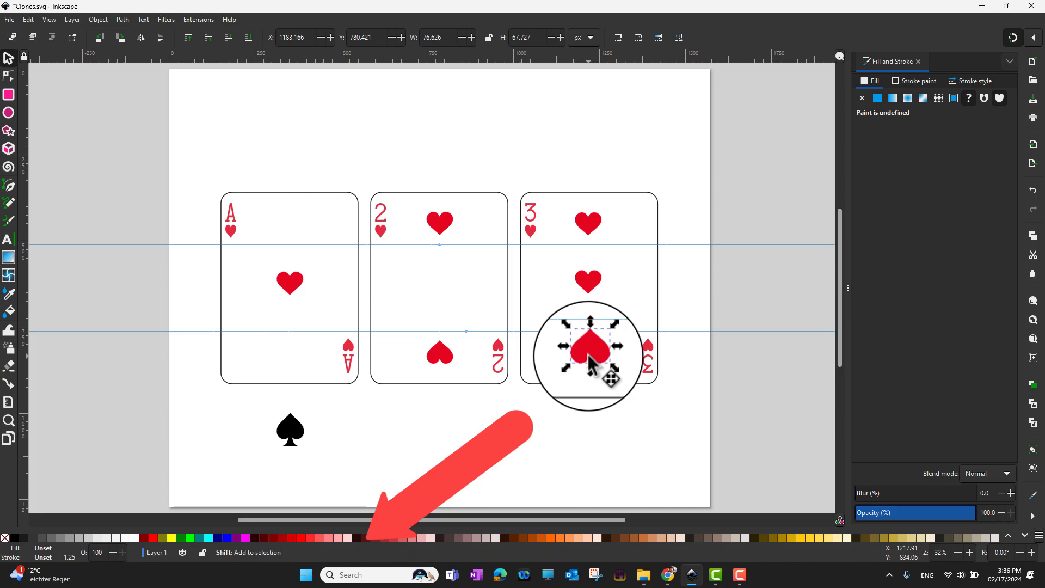
{"action": "key", "text": "shift+d"}
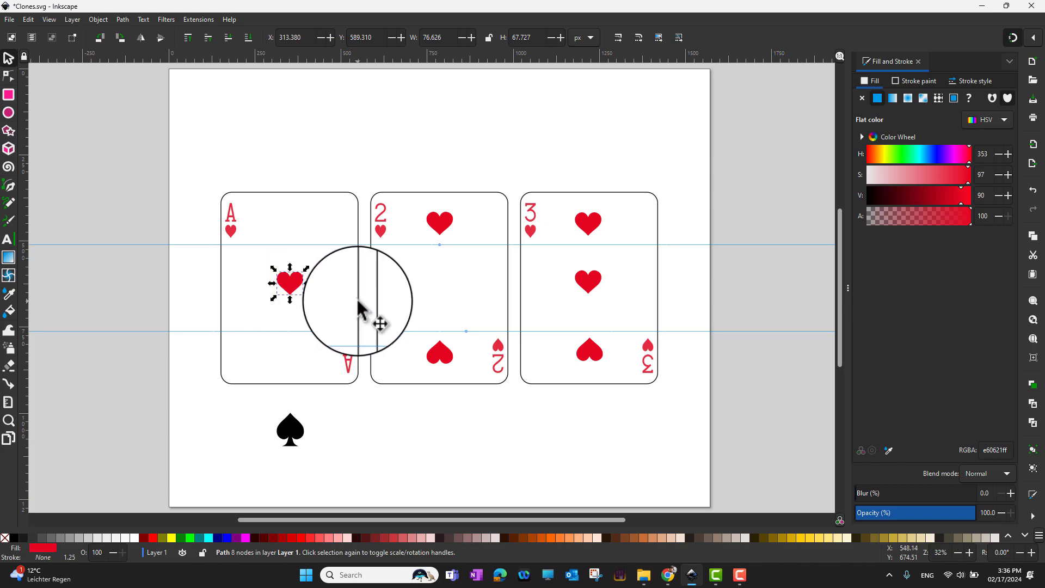
{"action": "left_click", "coordinate": [491, 432]}
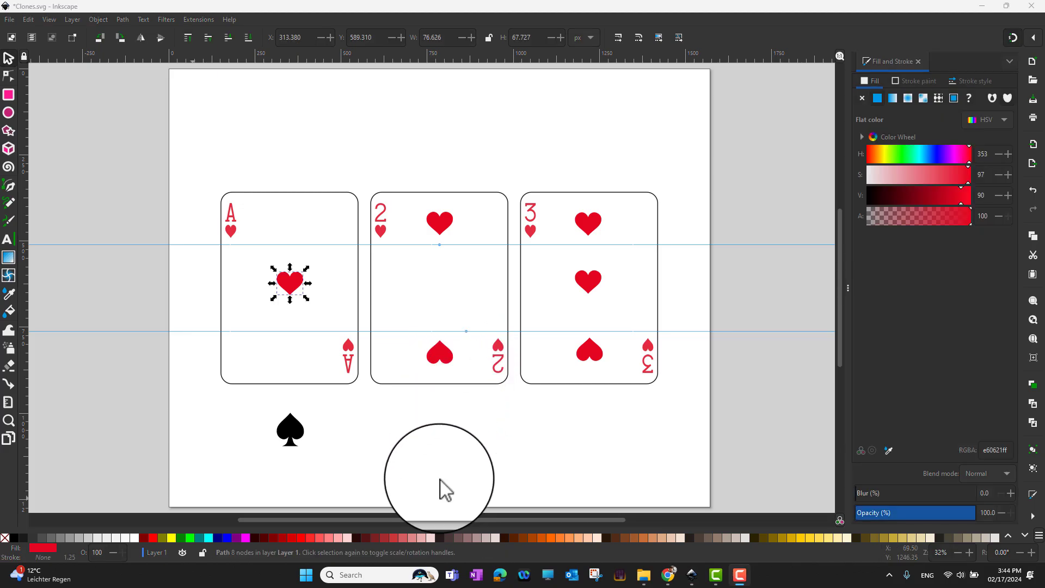
Clone the ace's central heart and place the clone above the cards, at about X 576, Y 117 px.
{"action": "left_click", "coordinate": [292, 284]}
{"action": "key", "text": "Escape"}
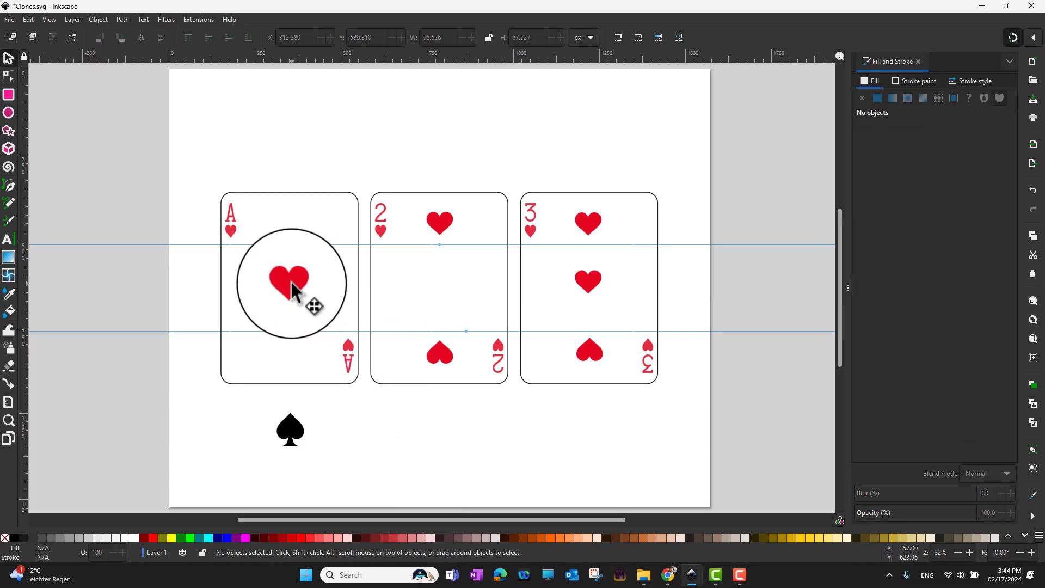
{"action": "left_click", "coordinate": [293, 284]}
{"action": "key", "text": "alt+d"}
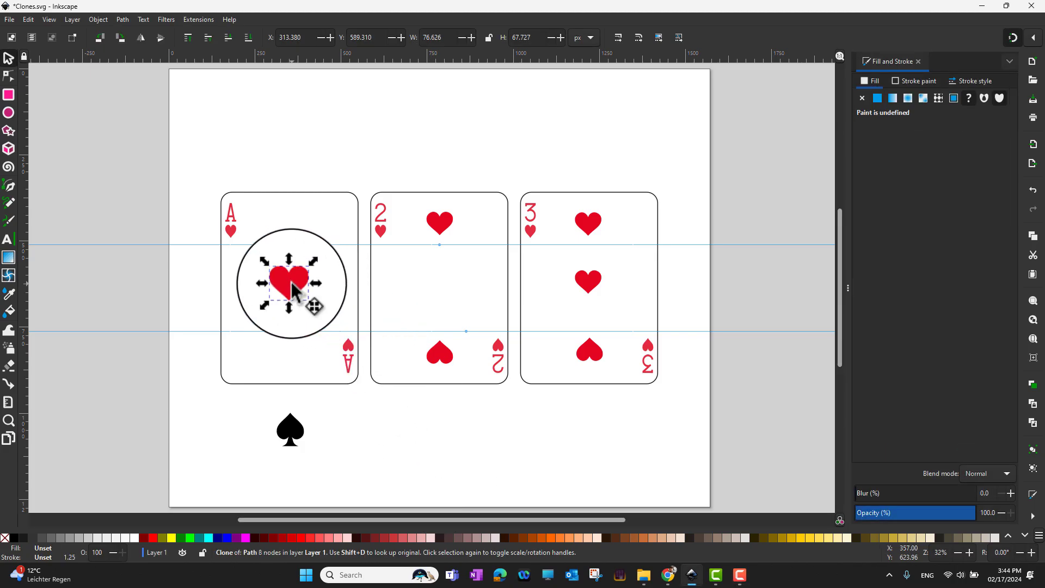
{"action": "left_click_drag", "start_coordinate": [292, 284], "coordinate": [330, 228]}
{"action": "mouse_move", "coordinate": [410, 148]}
{"action": "left_mouse_down"}
{"action": "mouse_move", "coordinate": [413, 121]}
{"action": "mouse_move", "coordinate": [383, 118]}
{"action": "left_mouse_up"}
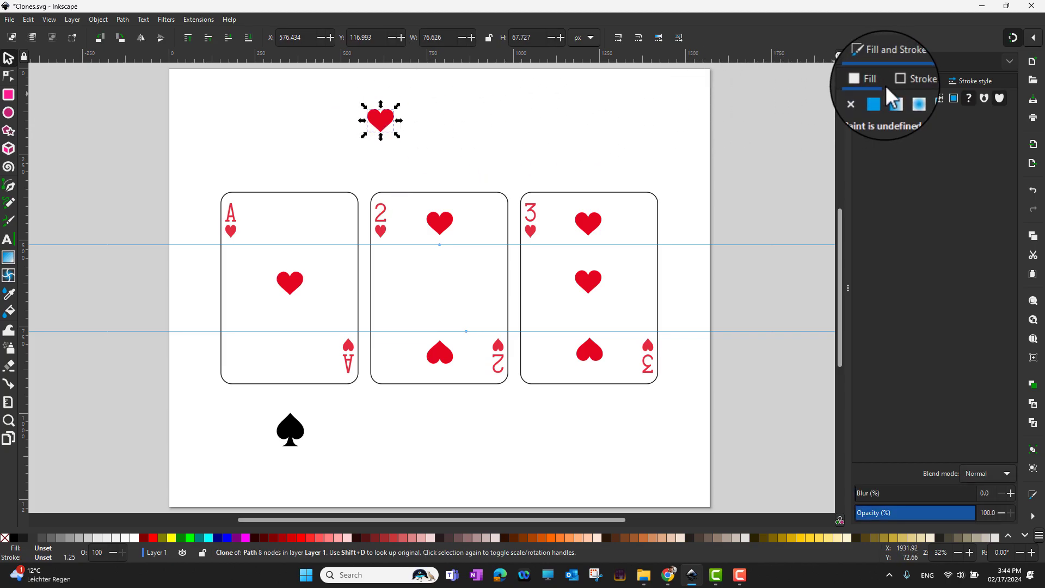
Give the heart clone above the cards a flat colour fill and set its saturation to 8.
{"action": "left_click", "coordinate": [877, 98]}
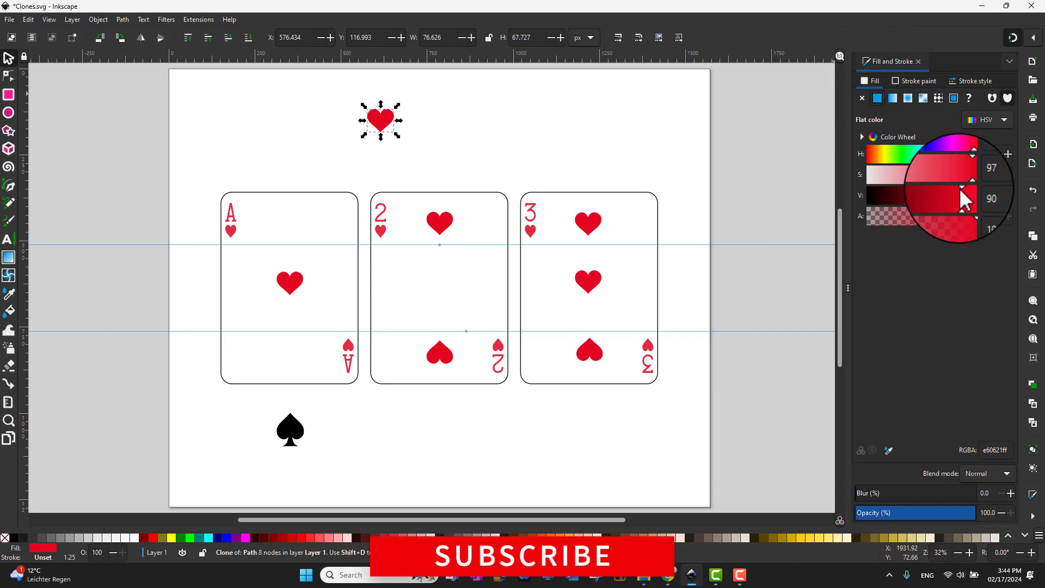
{"action": "left_click", "coordinate": [880, 175]}
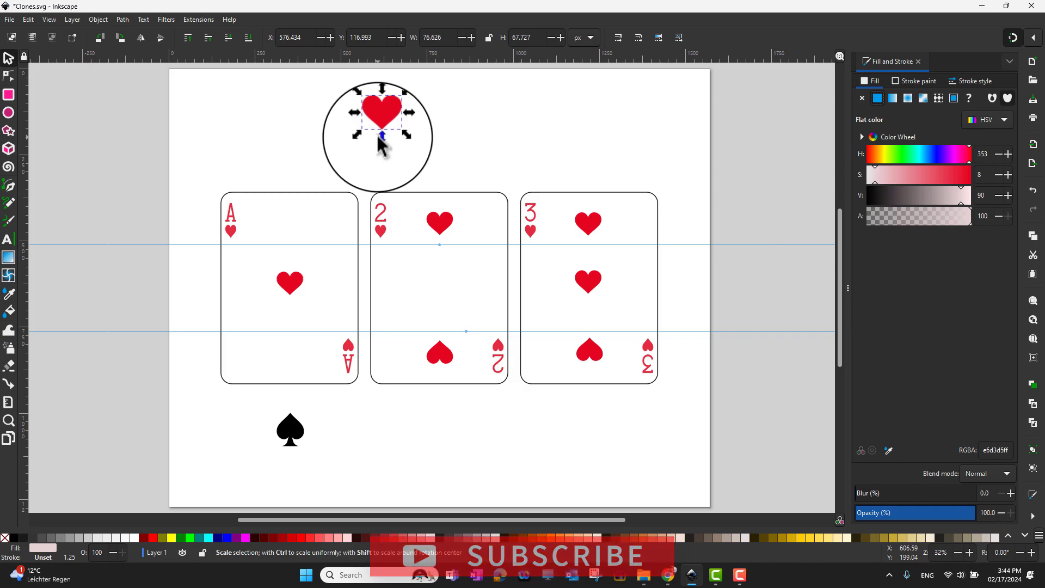
Unset the stroke paint of the original heart in the centre of the ace card.
{"action": "left_click", "coordinate": [503, 135]}
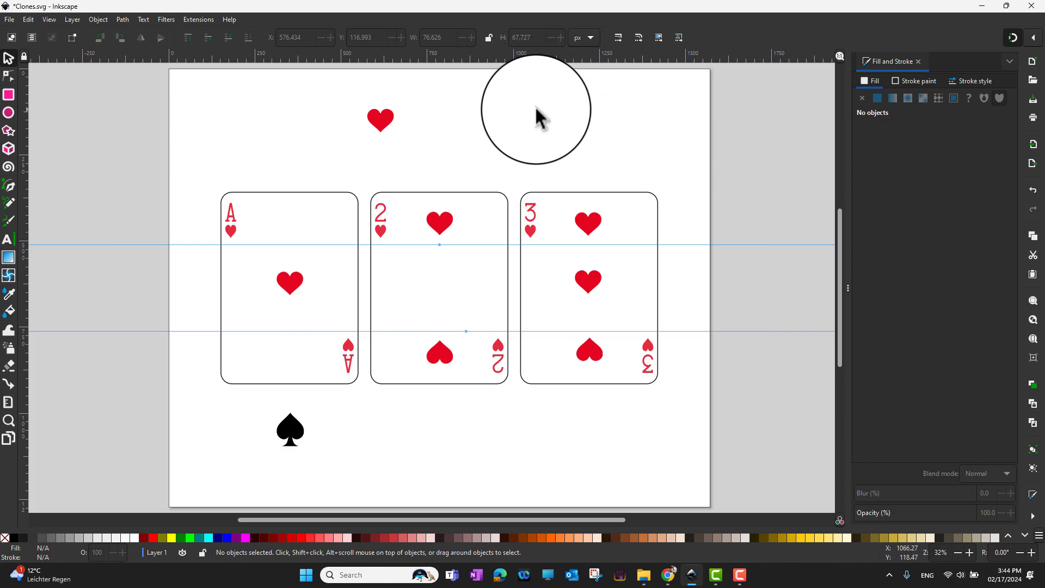
{"action": "left_click", "coordinate": [294, 292]}
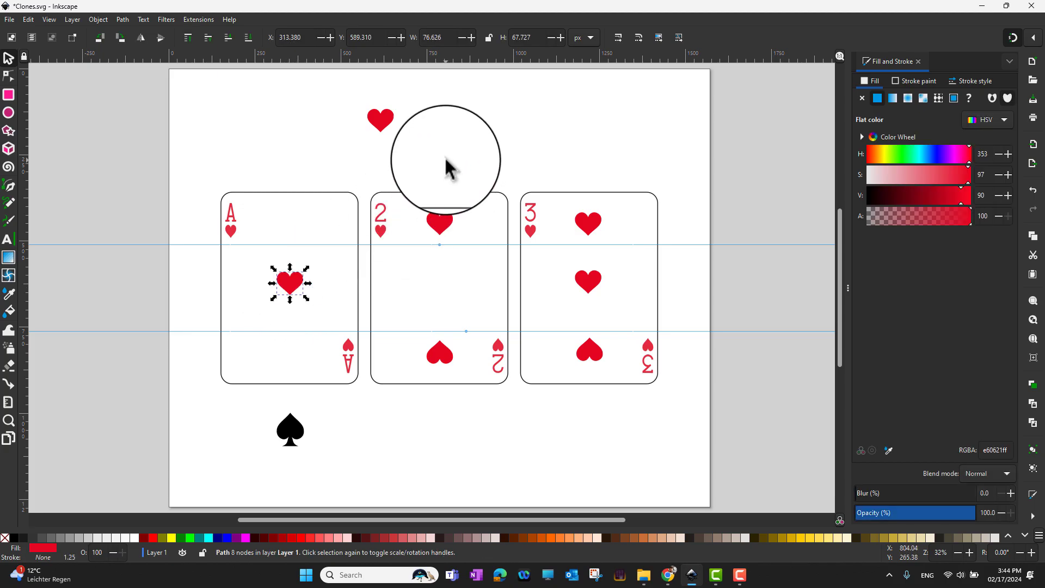
{"action": "left_click", "coordinate": [912, 81]}
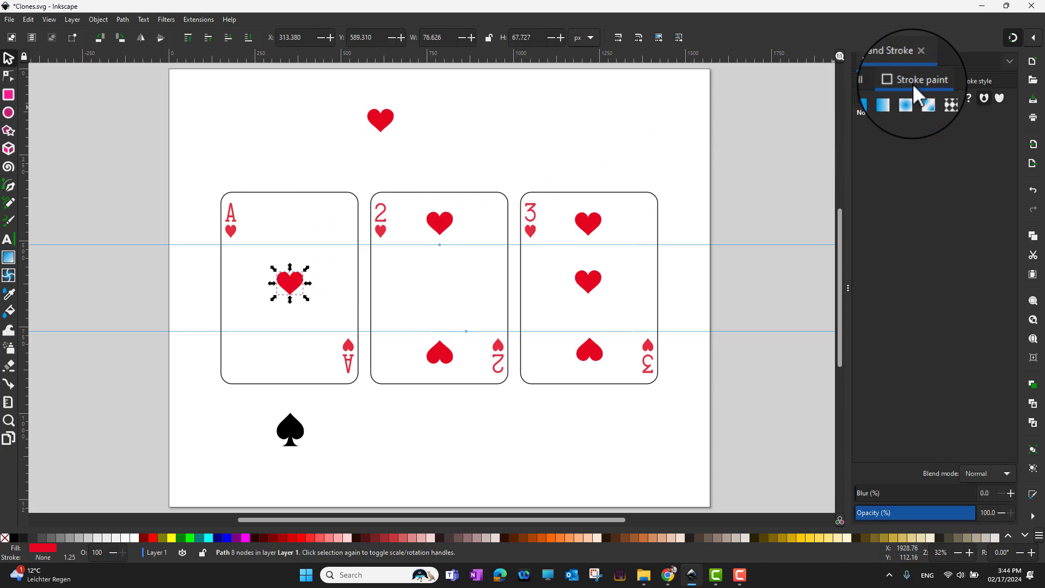
{"action": "left_click", "coordinate": [964, 81]}
{"action": "left_click", "coordinate": [930, 82]}
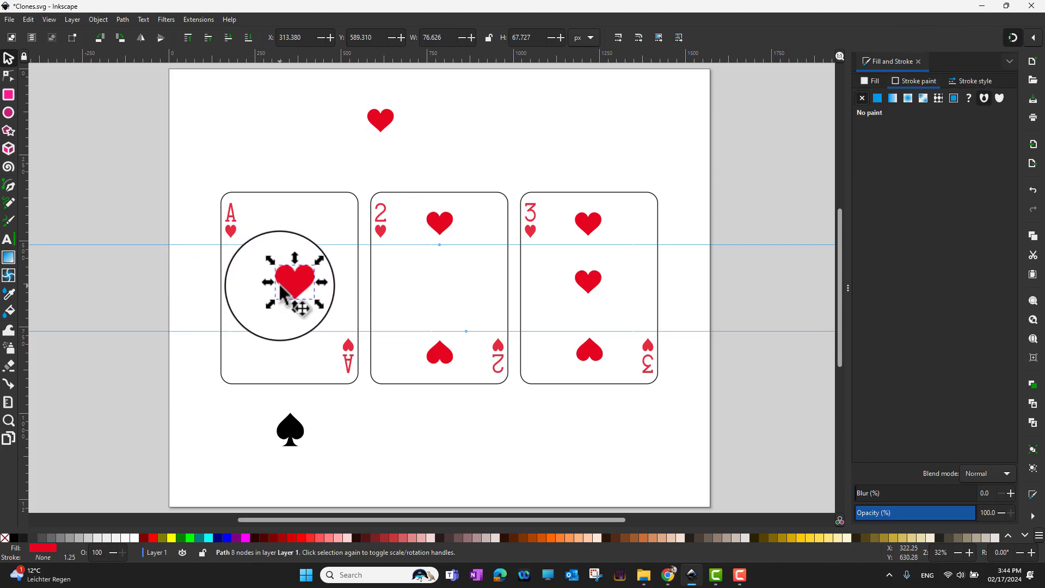
{"action": "left_click", "coordinate": [970, 97]}
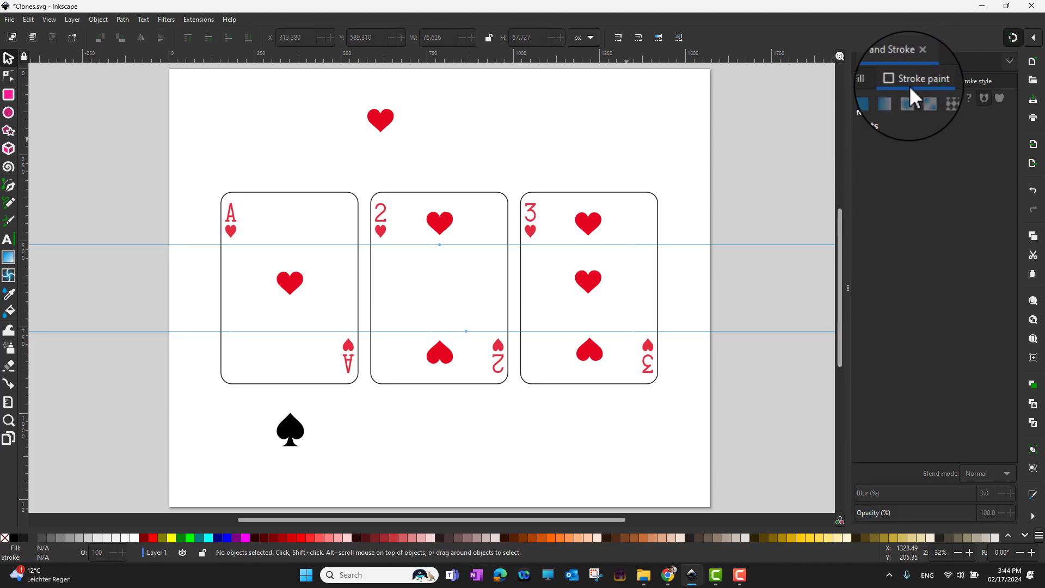
{"action": "left_click", "coordinate": [558, 154]}
Give the heart clone above the cards a flat black stroke.
{"action": "left_click", "coordinate": [380, 126]}
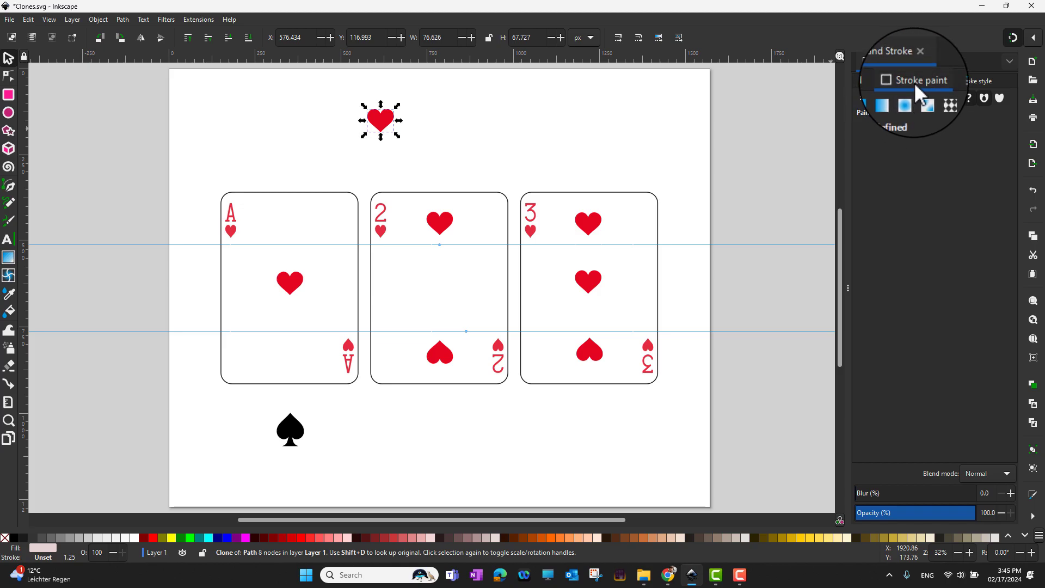
{"action": "left_click", "coordinate": [882, 99]}
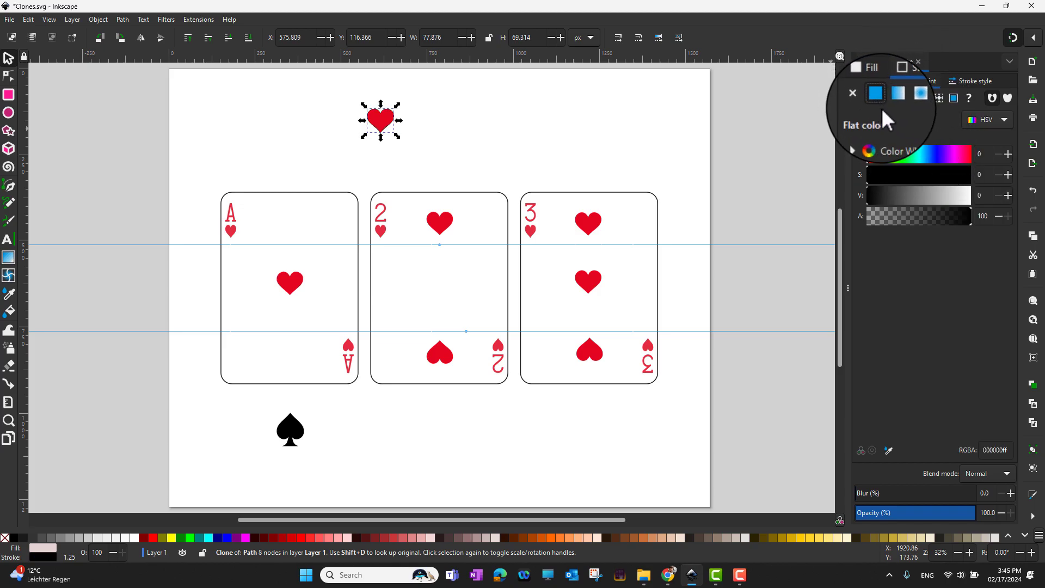
{"action": "left_click", "coordinate": [900, 155]}
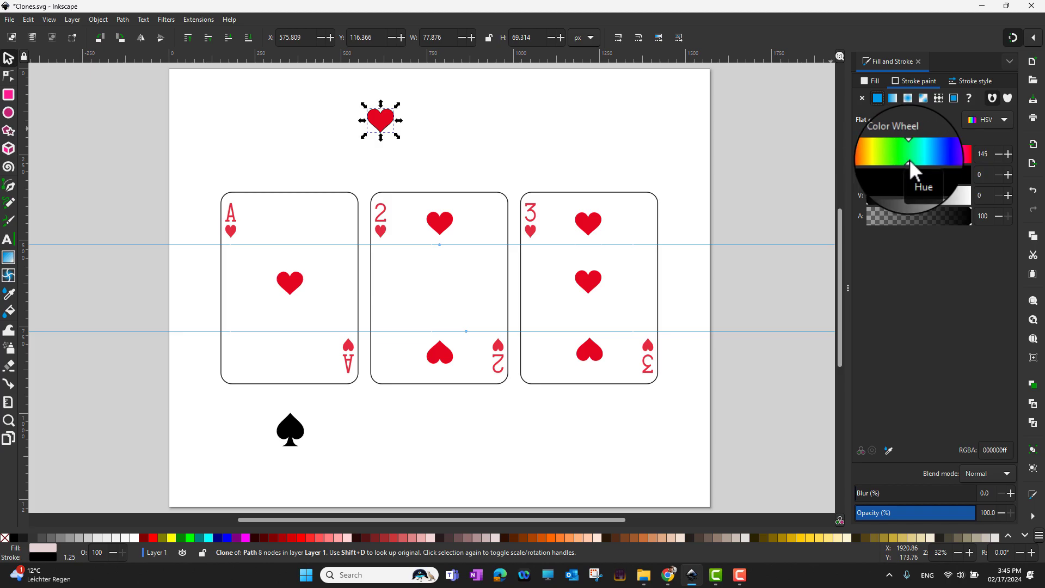
{"action": "left_click", "coordinate": [889, 159]}
{"action": "left_click", "coordinate": [931, 172]}
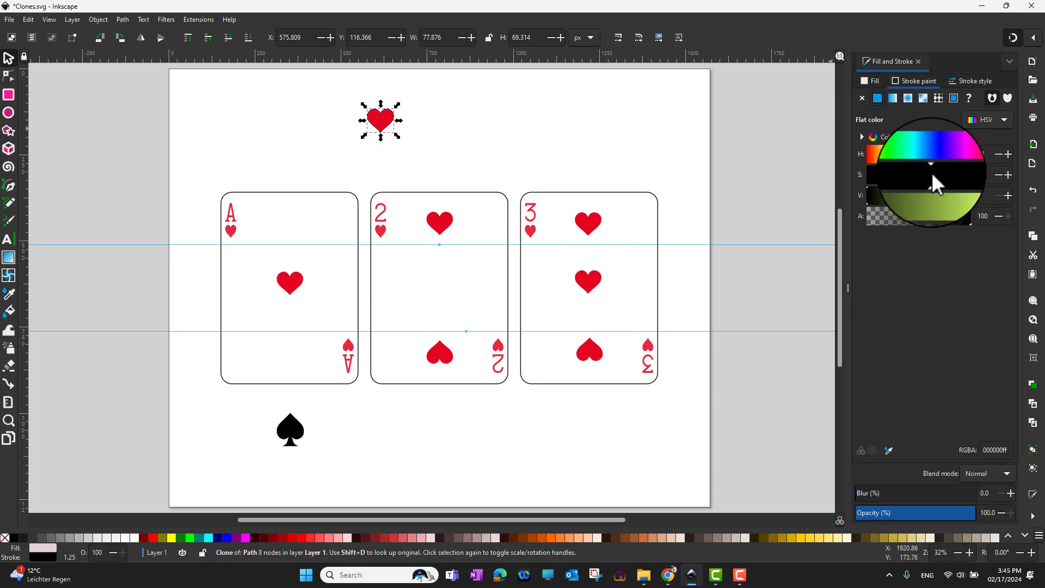
Set the stroke width of the heart clone above the cards to 5.
{"action": "left_click", "coordinate": [945, 79]}
{"action": "double_click", "coordinate": [901, 103]}
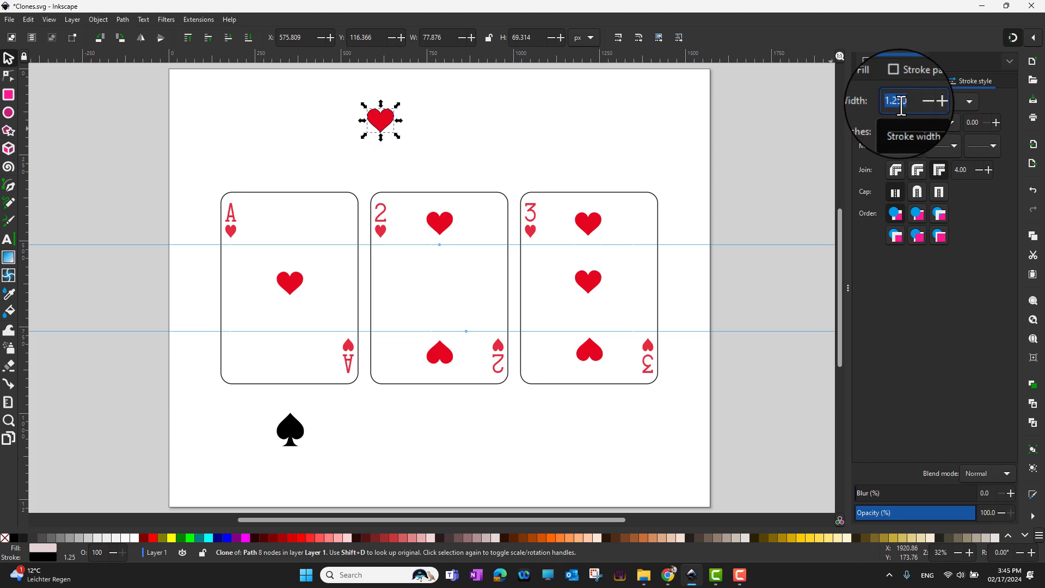
{"action": "type", "text": "5"}
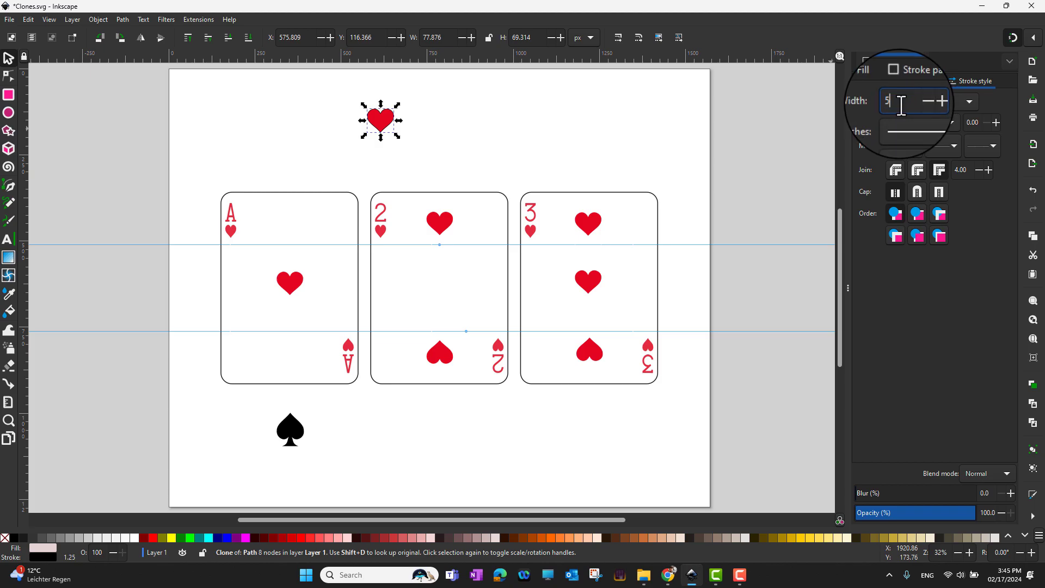
{"action": "left_click", "coordinate": [688, 164]}
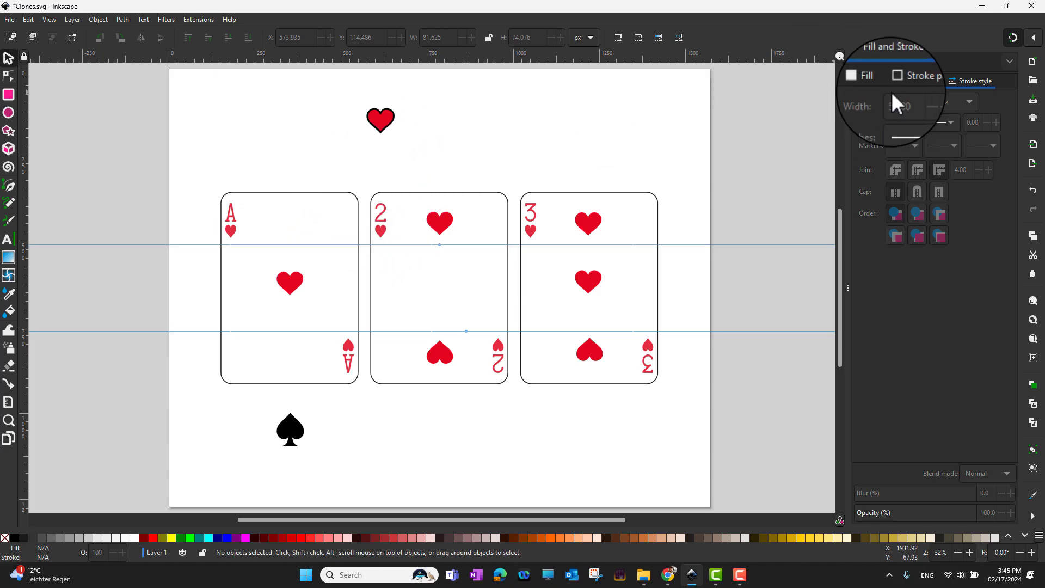
Recolour the ace's original heart green by setting its fill hue to 142.
{"action": "left_click", "coordinate": [918, 83]}
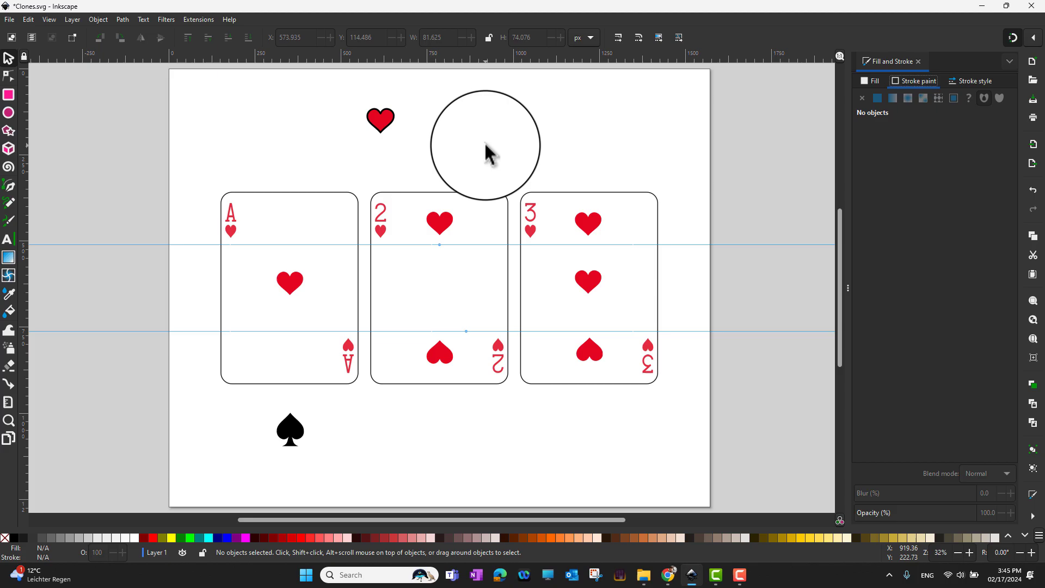
{"action": "left_click", "coordinate": [297, 283]}
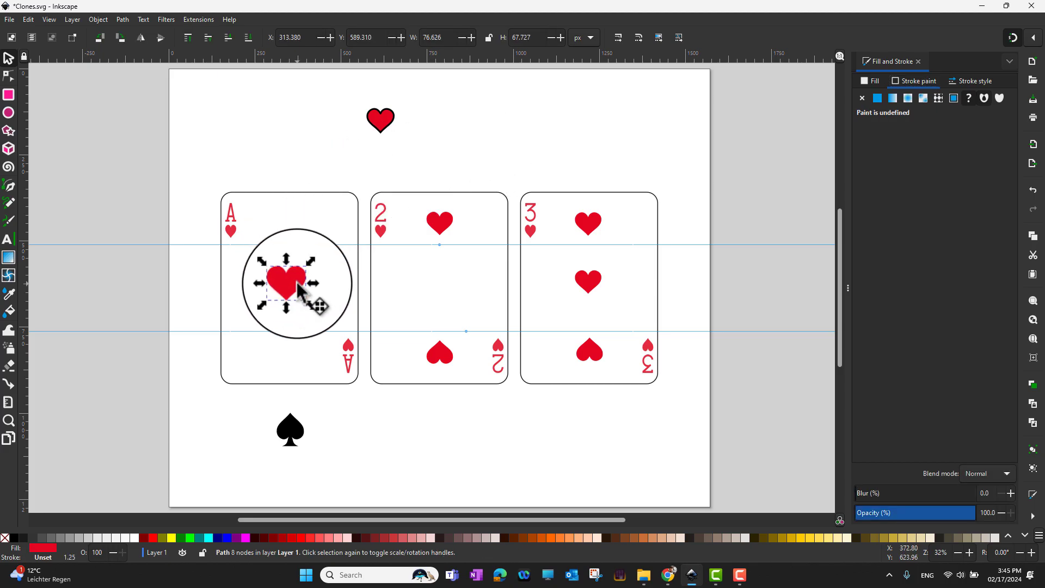
{"action": "left_click", "coordinate": [872, 81]}
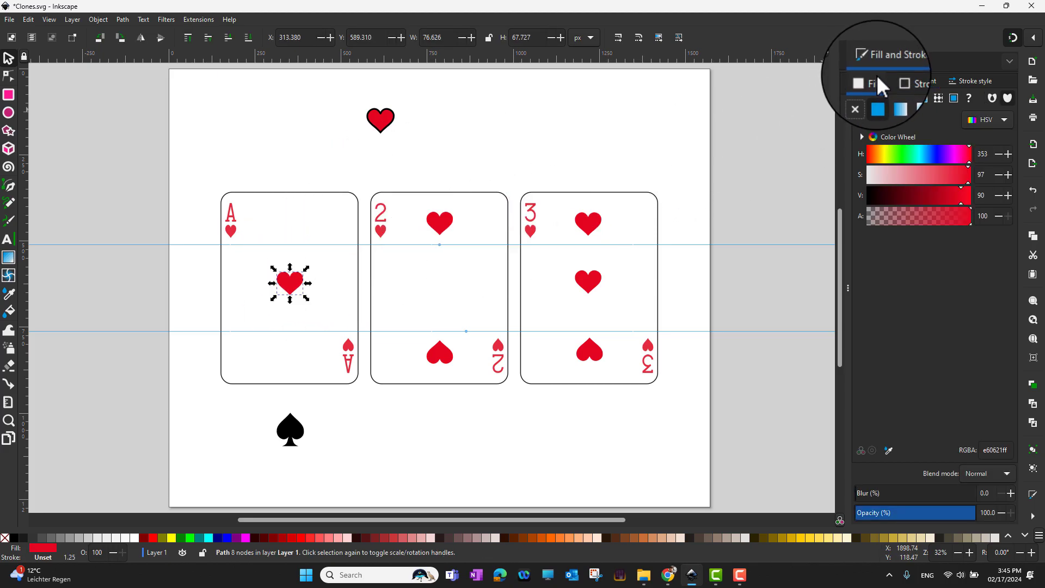
{"action": "left_click", "coordinate": [909, 162]}
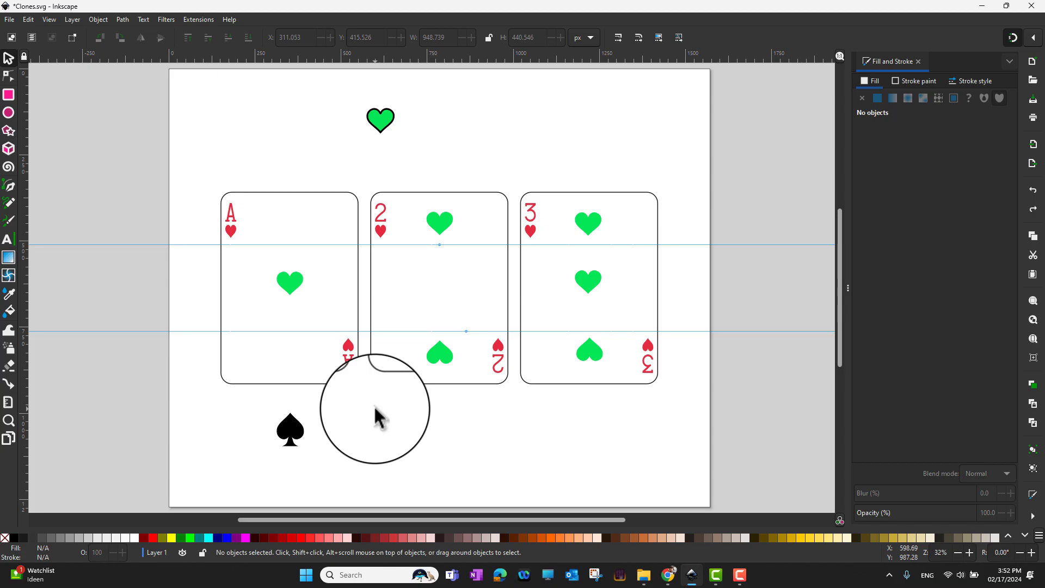
Move the black spade from below the cards onto the ace's central heart, at about X 313, Y 575 px.
{"action": "left_click", "coordinate": [293, 295]}
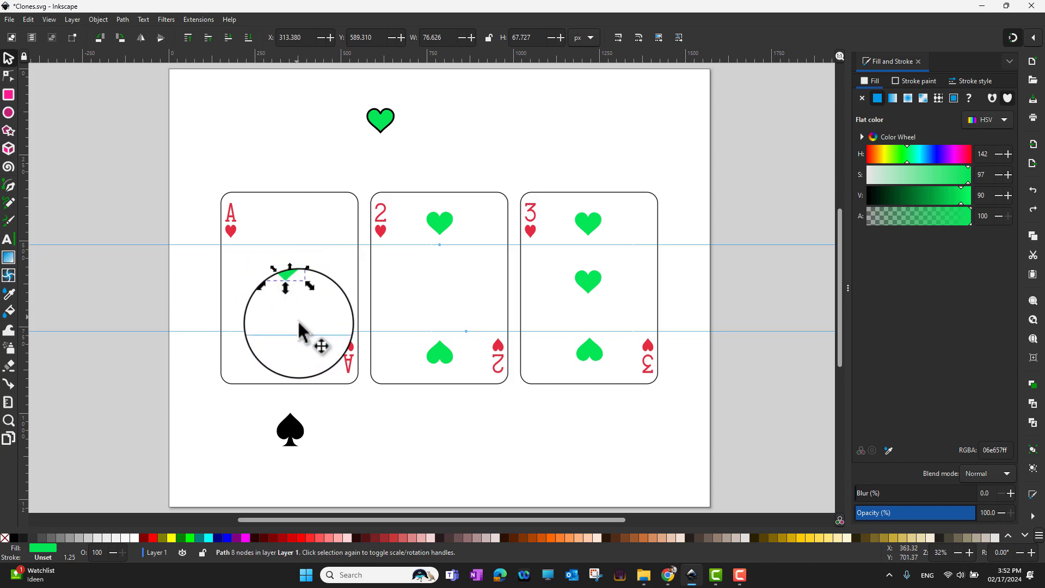
{"action": "left_click", "coordinate": [300, 435]}
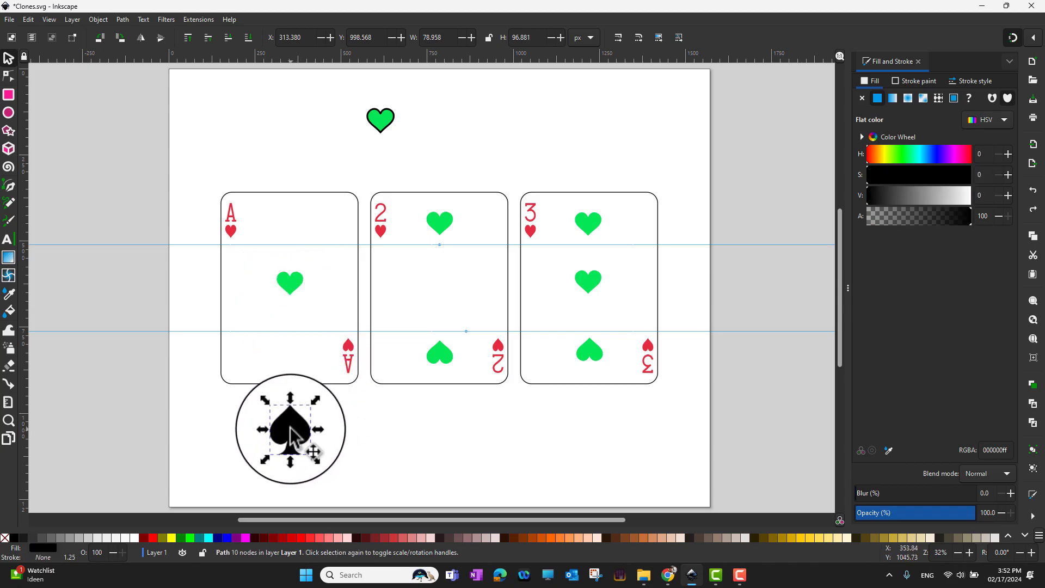
{"action": "left_click_drag", "start_coordinate": [292, 433], "coordinate": [291, 277]}
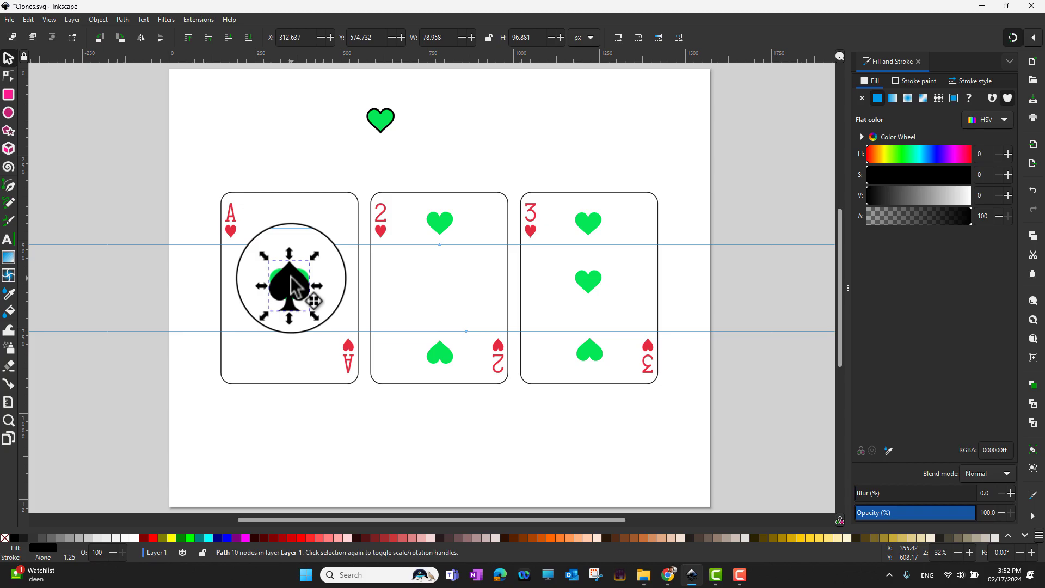
Relink the five large heart clones on the 2 and 3 cards to the copied spade.
{"action": "left_click", "coordinate": [437, 224], "text": "shift"}
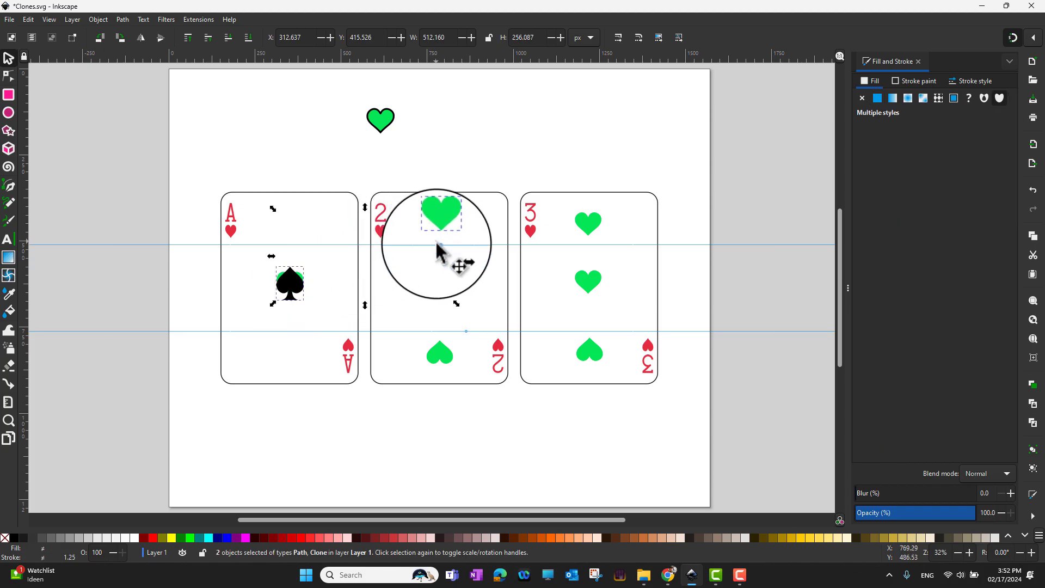
{"action": "left_click", "coordinate": [439, 354], "text": "shift"}
{"action": "left_click", "coordinate": [587, 223], "text": "shift"}
{"action": "left_click", "coordinate": [587, 275], "text": "shift"}
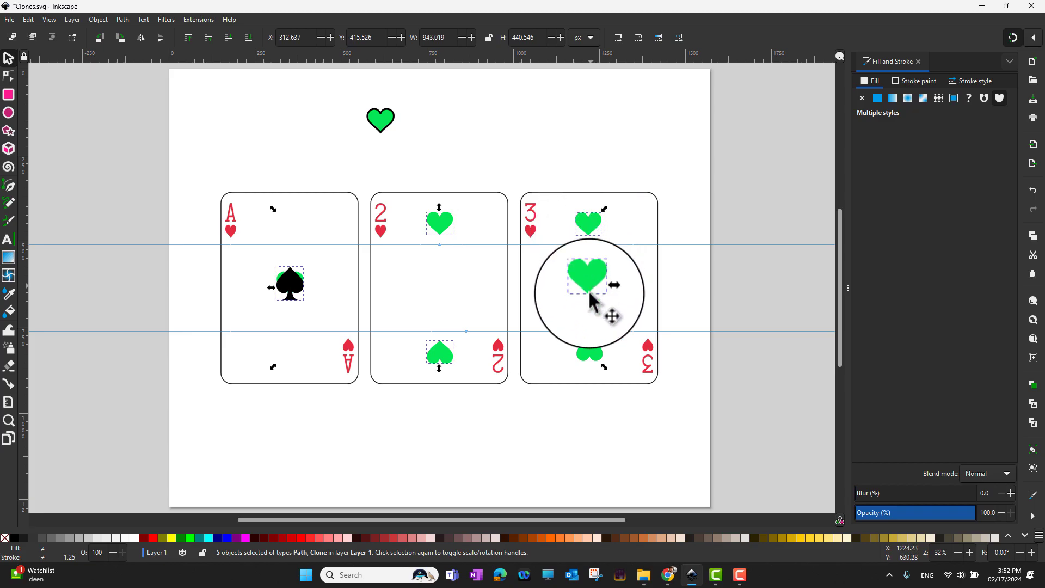
{"action": "left_click", "coordinate": [589, 351], "text": "shift"}
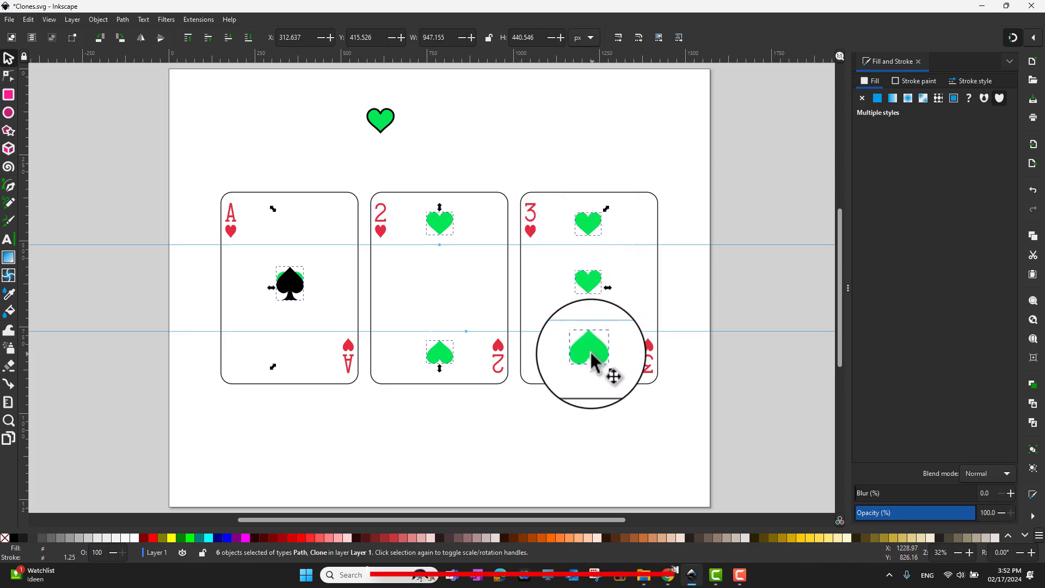
{"action": "left_click", "coordinate": [30, 20]}
{"action": "mouse_move", "coordinate": [83, 184]}
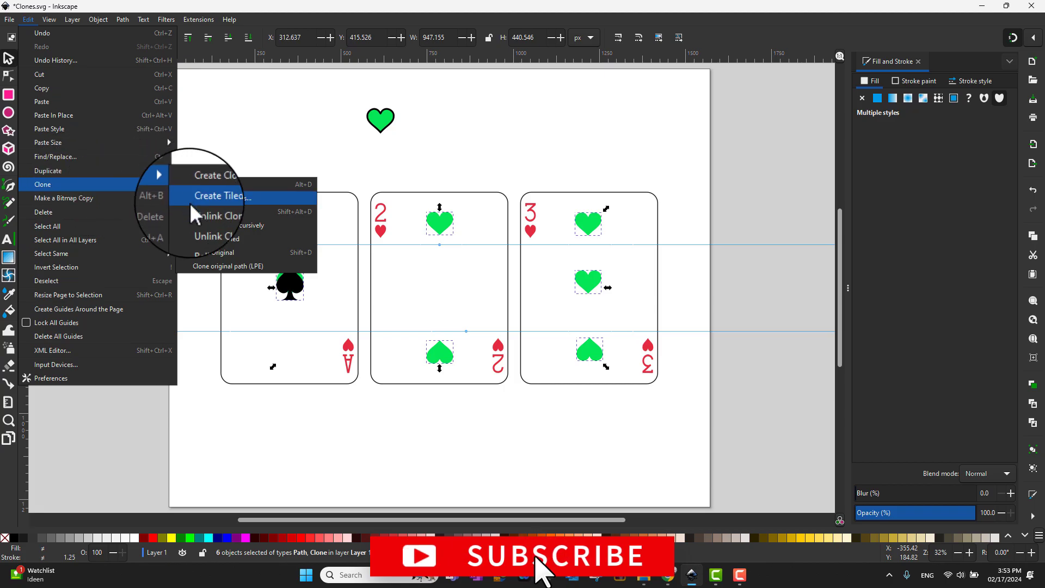
{"action": "left_click", "coordinate": [218, 239]}
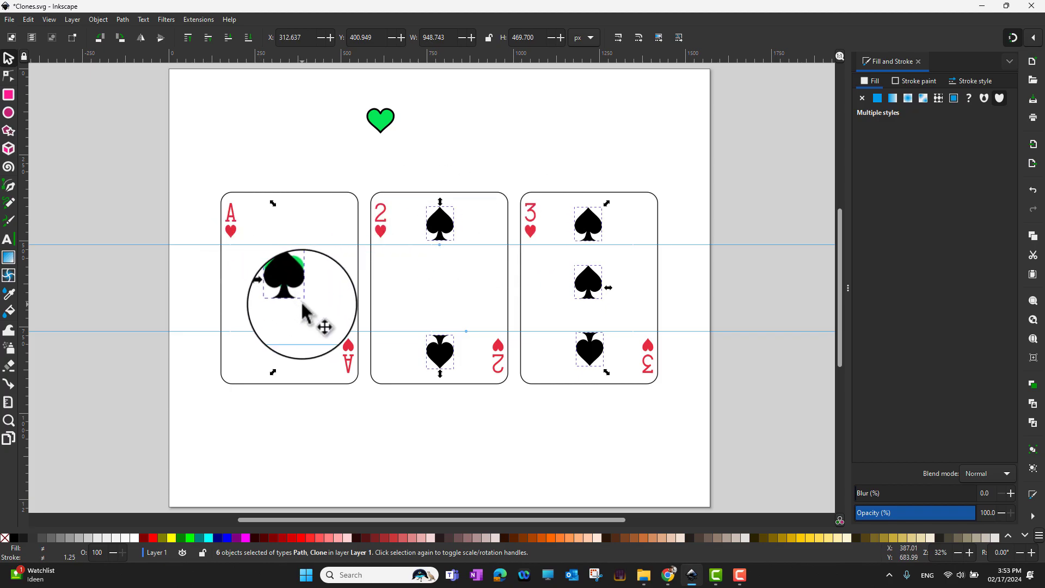
{"action": "left_click", "coordinate": [672, 158]}
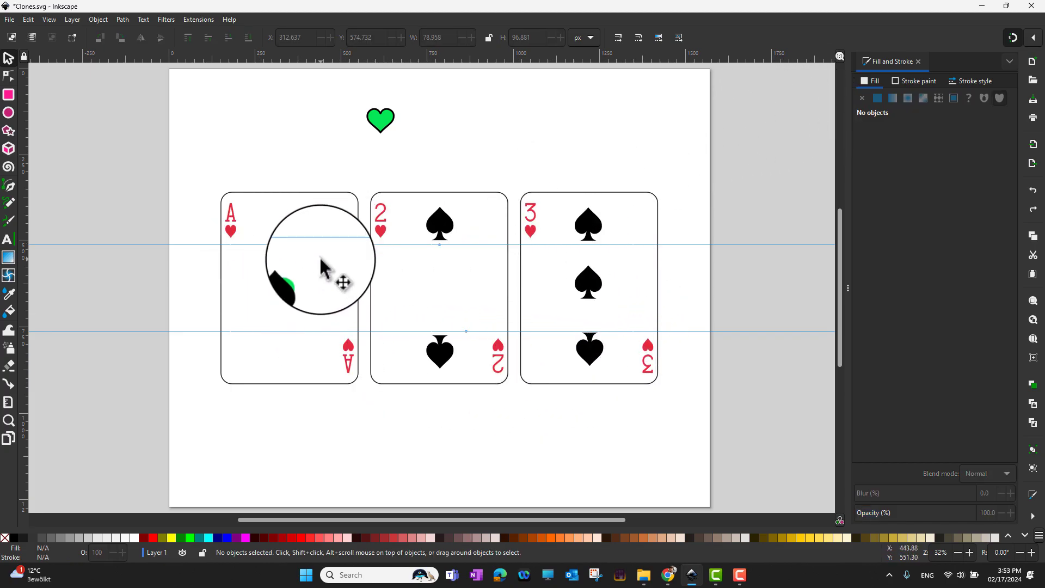
Recolour the original spade on the ace card green by setting its RGB green value to 237.
{"action": "left_click", "coordinate": [288, 282]}
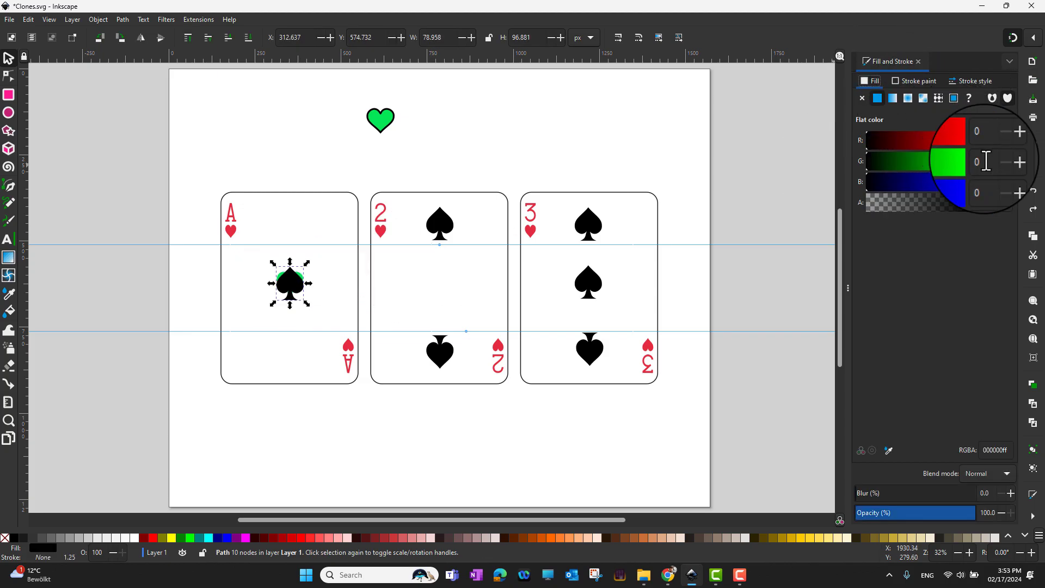
{"action": "left_click", "coordinate": [965, 159]}
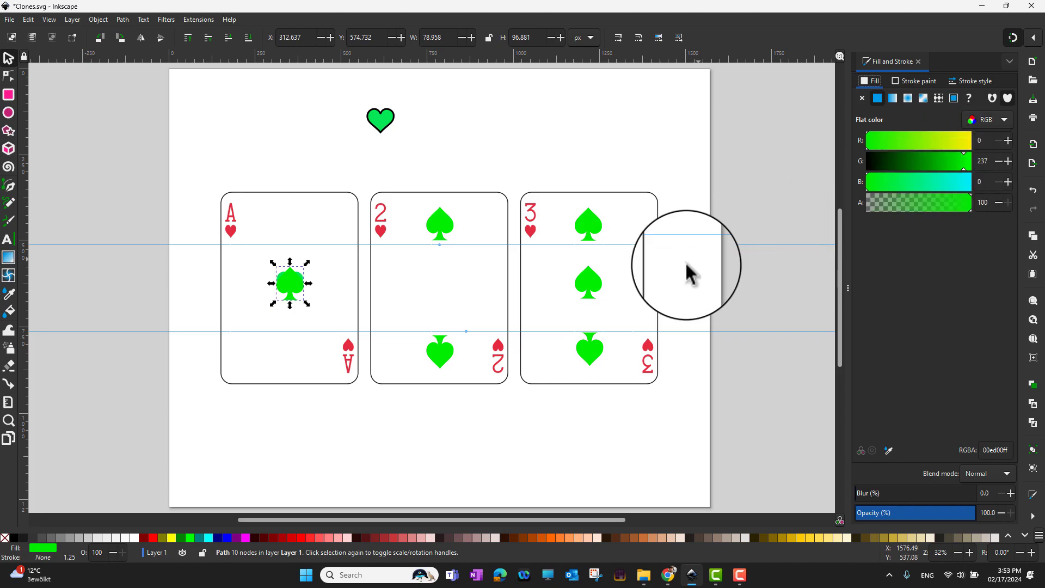
{"action": "left_click", "coordinate": [645, 412]}
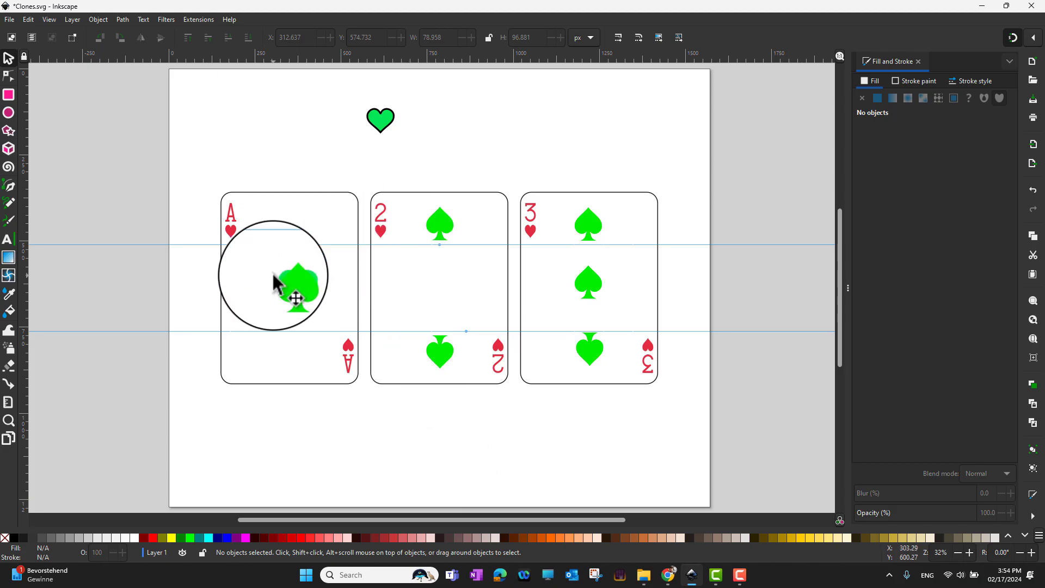
Unlink the upper spade clone on the 2 card from its original.
{"action": "left_click", "coordinate": [439, 233]}
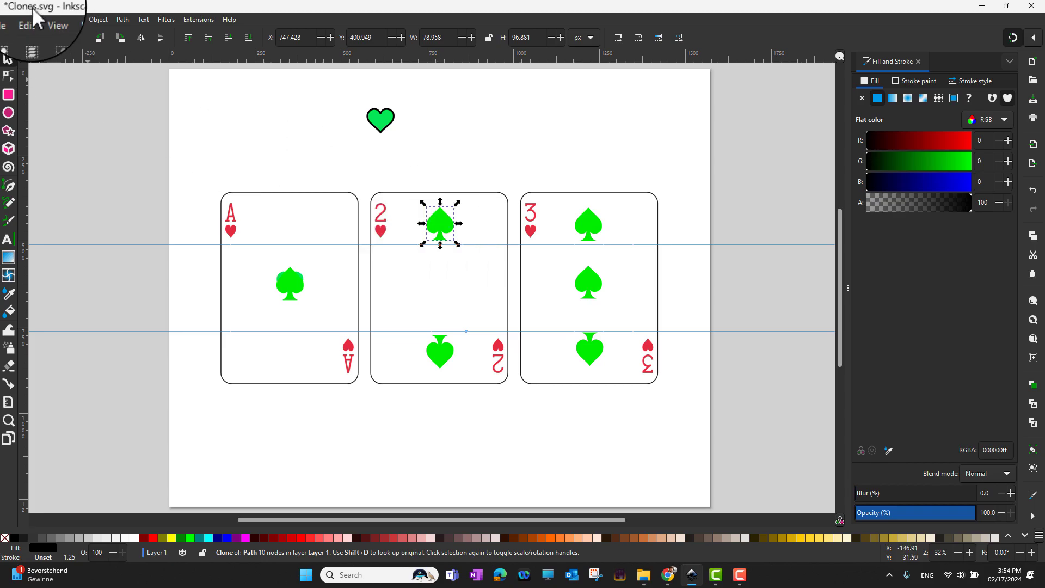
{"action": "left_click", "coordinate": [26, 19]}
{"action": "mouse_move", "coordinate": [94, 185]}
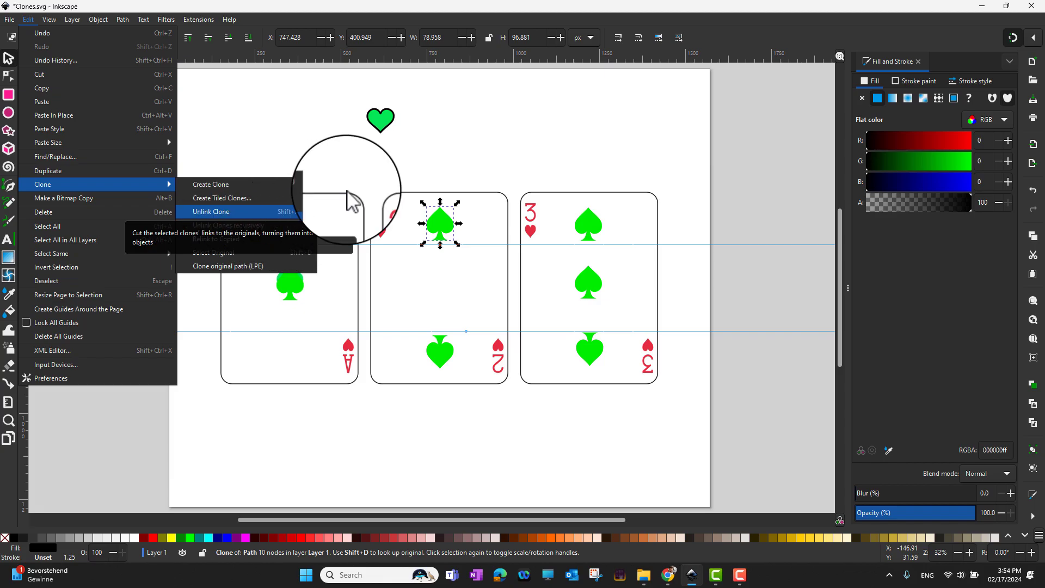
{"action": "left_click", "coordinate": [291, 220]}
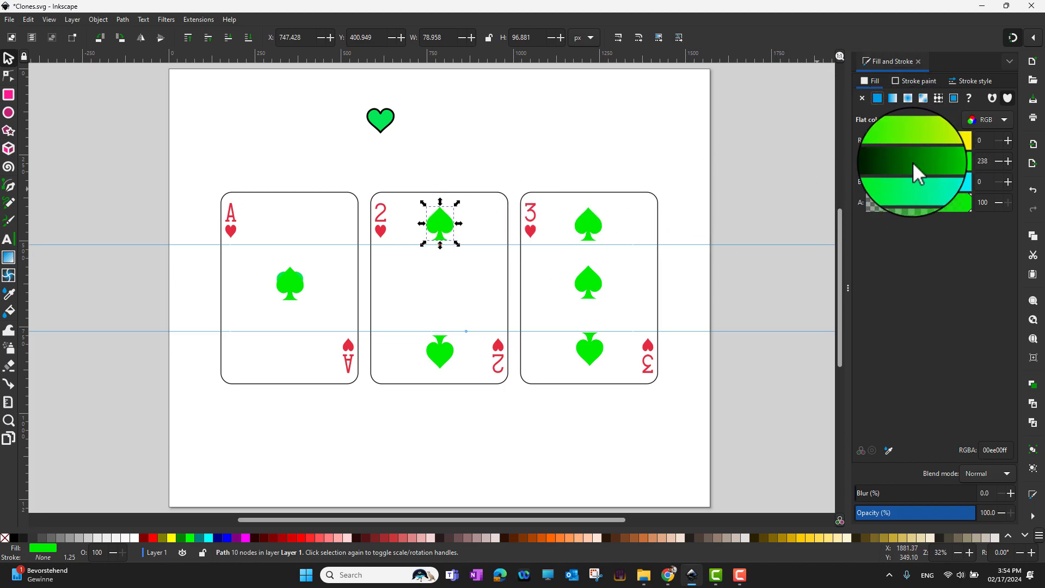
Darken the unlinked spade on the 2 card to an RGB green value of 62 and check its object type.
{"action": "left_click", "coordinate": [892, 162]}
{"action": "left_click", "coordinate": [583, 179]}
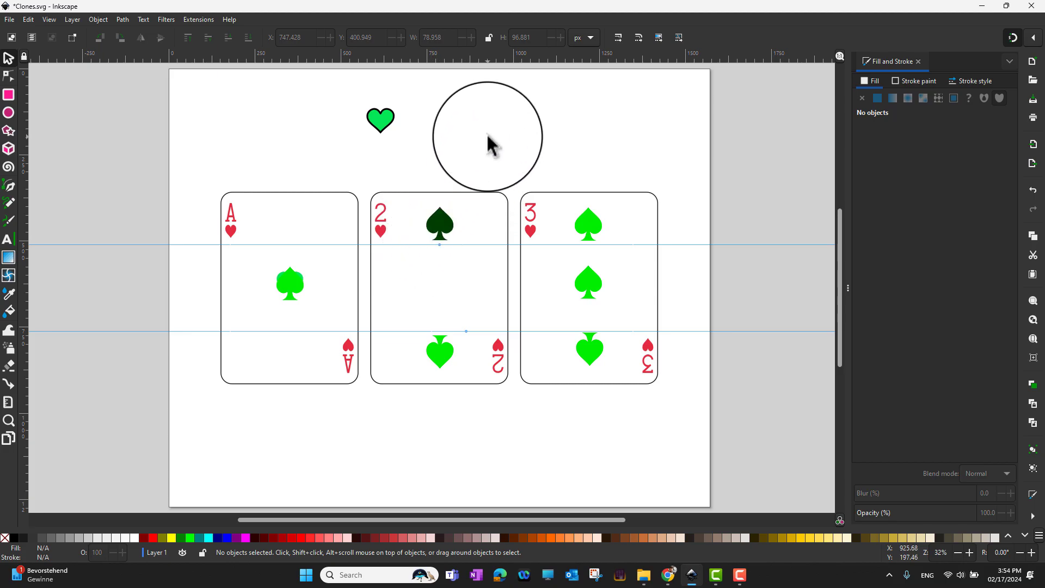
{"action": "left_click", "coordinate": [449, 217]}
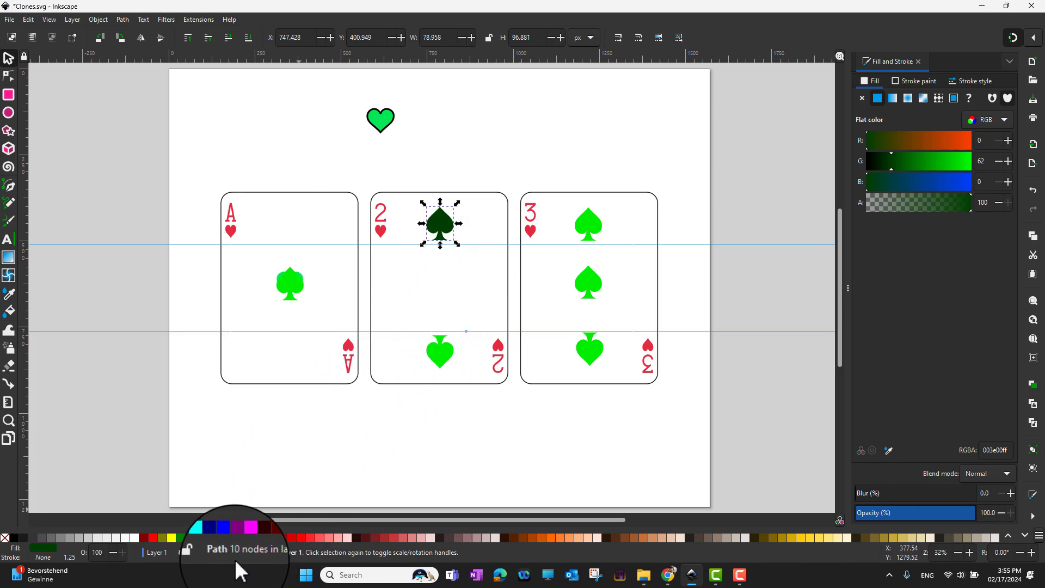
{"action": "left_click", "coordinate": [184, 192]}
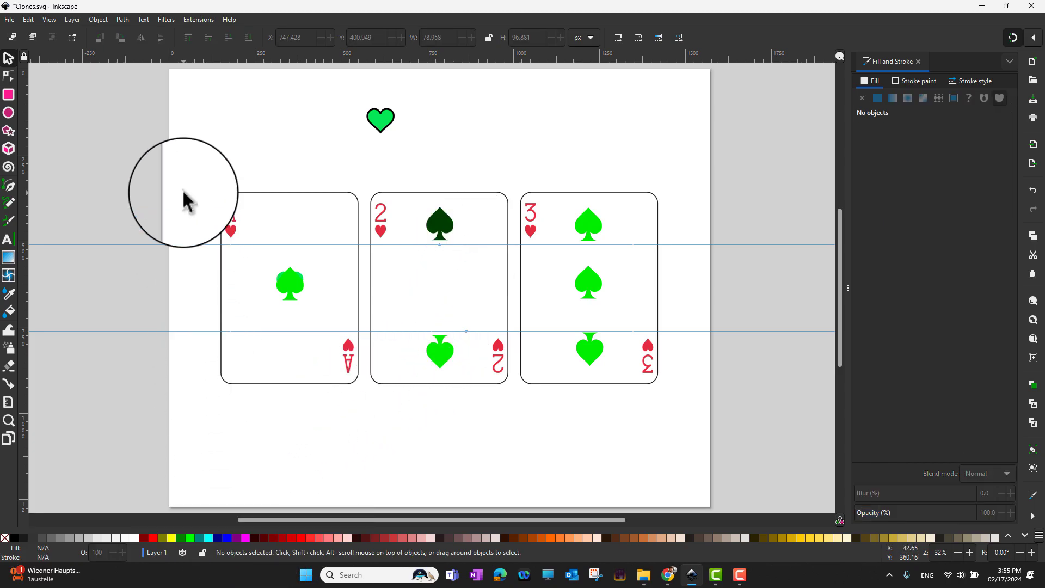
Add a text object reading "firts cdlone" in the empty page area above the 2 and 3 cards.
{"action": "left_click", "coordinate": [8, 238]}
{"action": "left_click", "coordinate": [500, 96]}
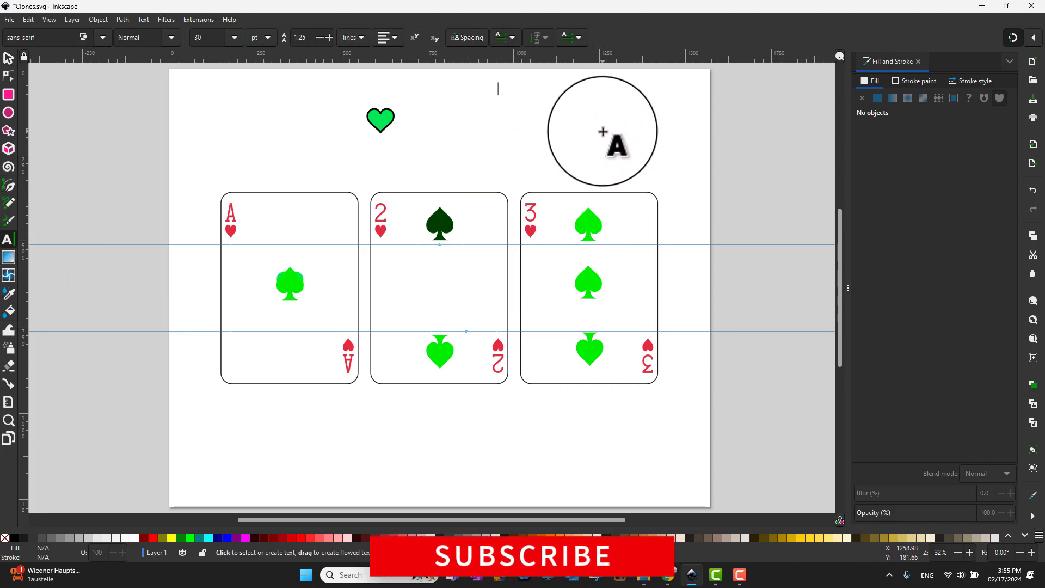
{"action": "type", "text": "firts clone"}
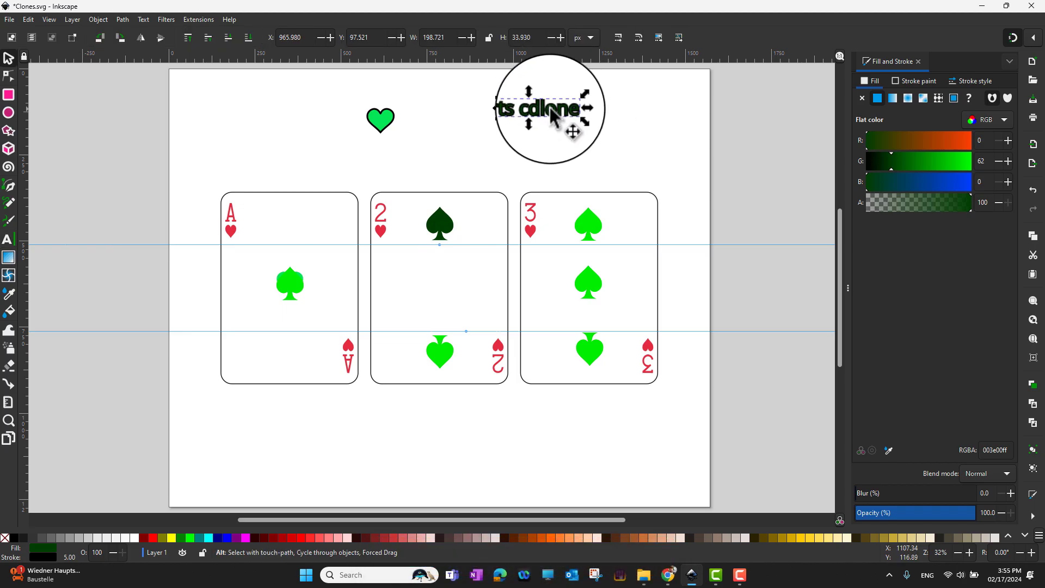
Clone the text object and arrange the original and its clone one above the other over the 3 card.
{"action": "key", "text": "alt+d"}
{"action": "left_click_drag", "start_coordinate": [550, 109], "coordinate": [550, 93]}
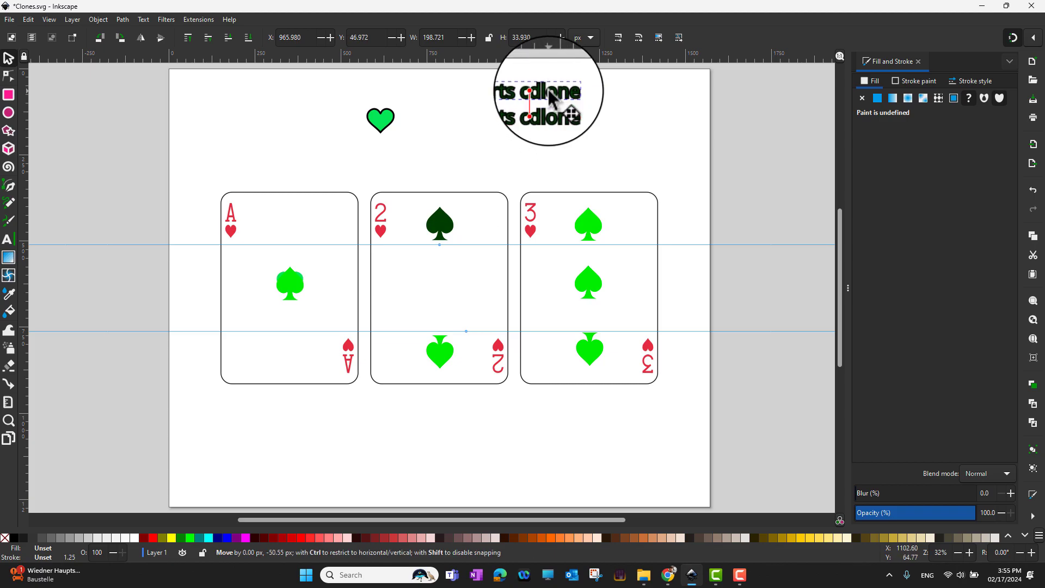
{"action": "left_click", "coordinate": [601, 109]}
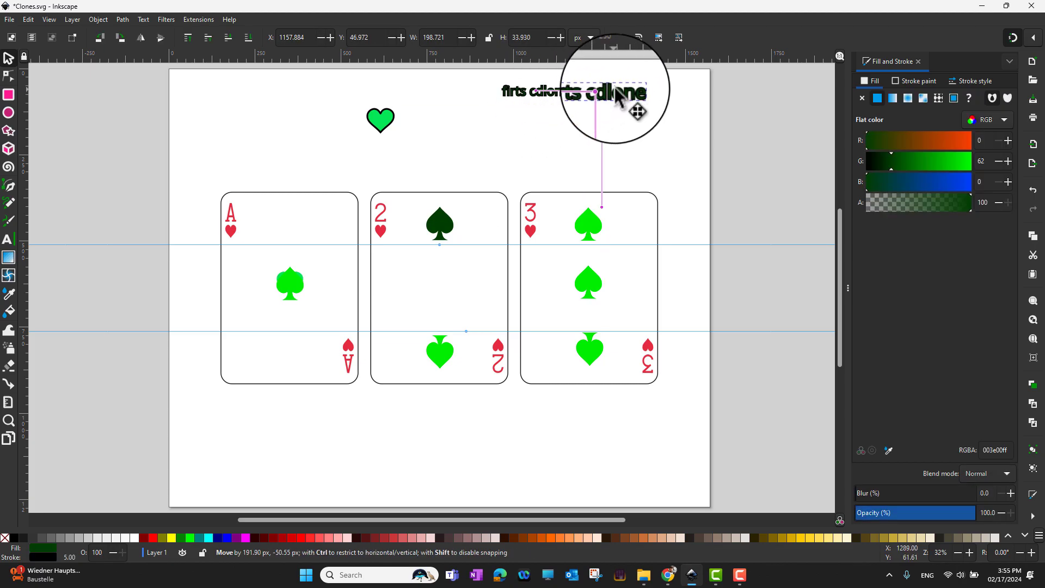
{"action": "mouse_move", "coordinate": [557, 108]}
{"action": "left_mouse_down"}
{"action": "mouse_move", "coordinate": [589, 133]}
{"action": "mouse_move", "coordinate": [597, 125]}
{"action": "left_mouse_up"}
Append "ghdjdkd" to the original text object above its clone.
{"action": "double_click", "coordinate": [633, 86]}
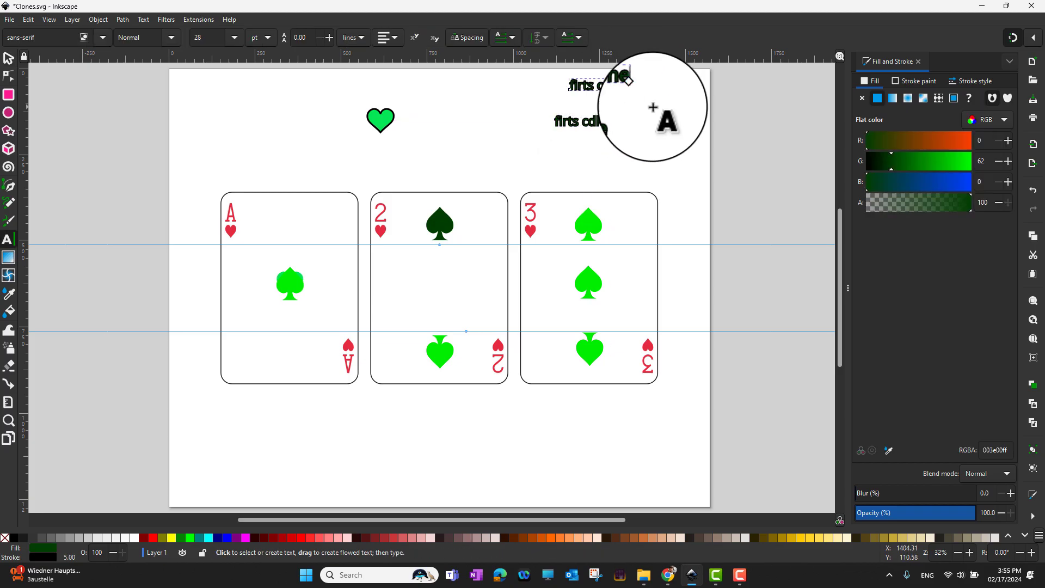
{"action": "type", "text": "ghdjdkd"}
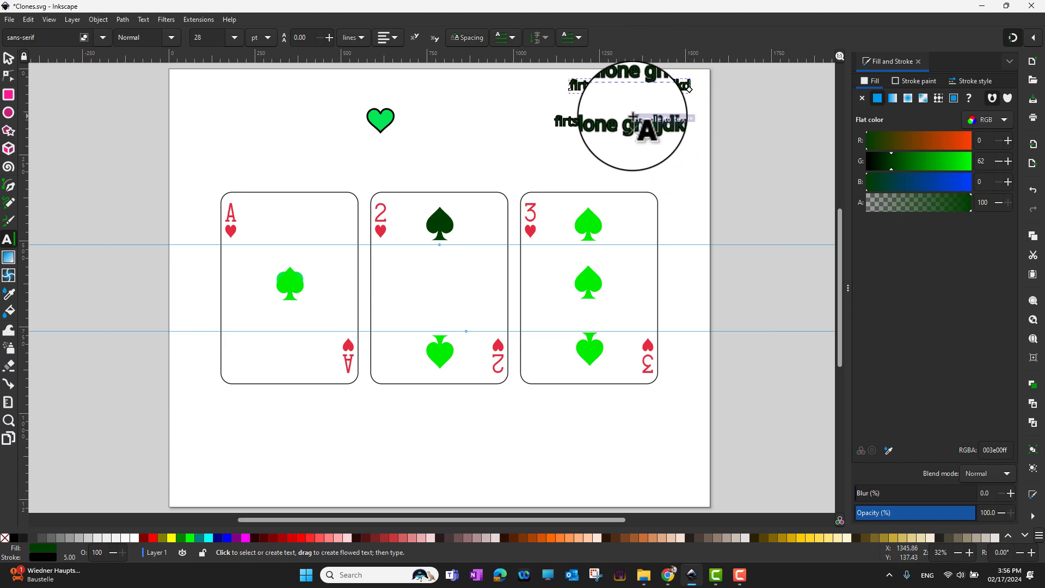
{"action": "left_click", "coordinate": [637, 148]}
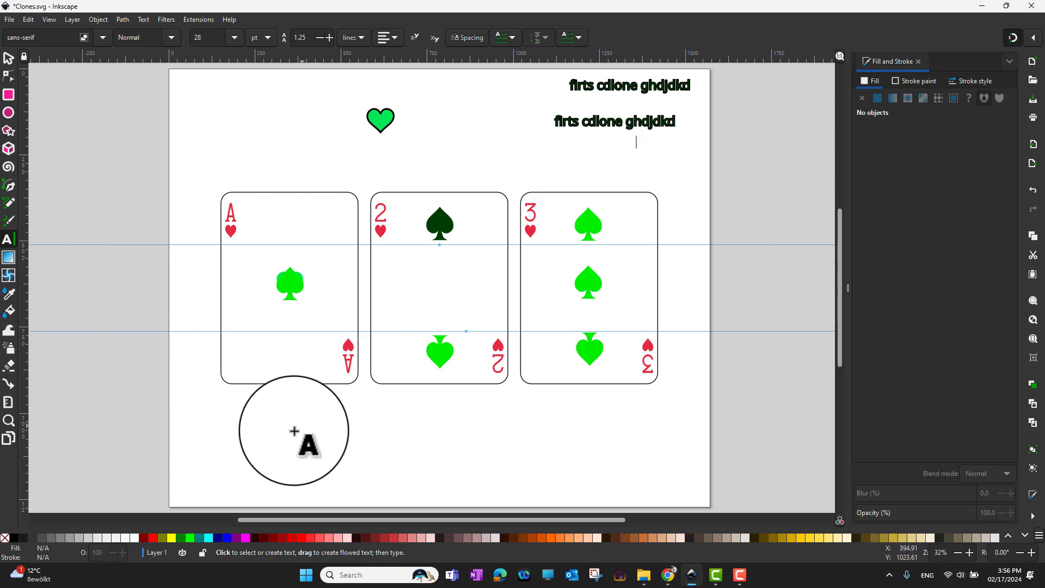
{"action": "left_click", "coordinate": [636, 148]}
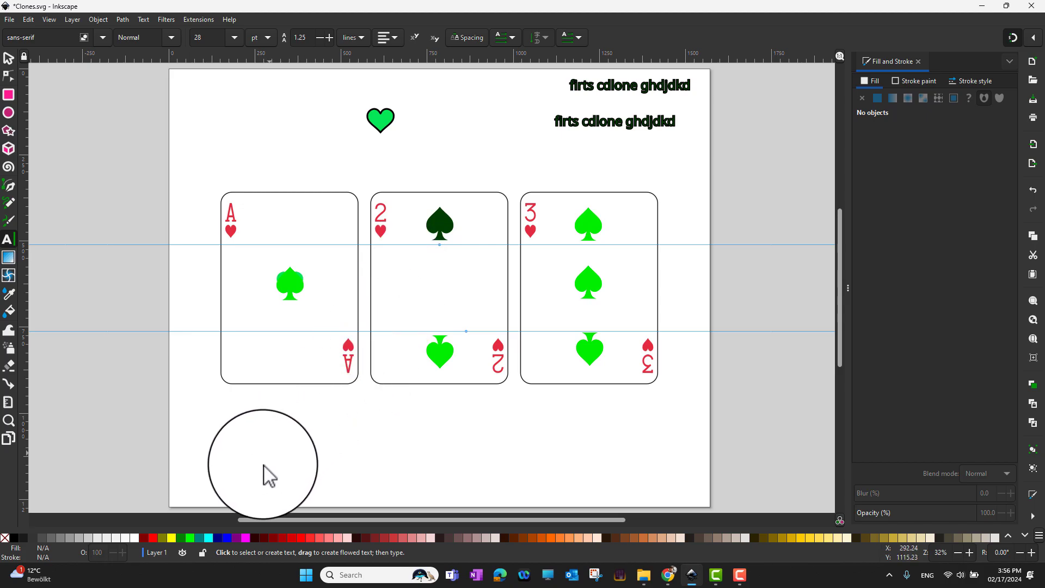
{"action": "left_click", "coordinate": [636, 148]}
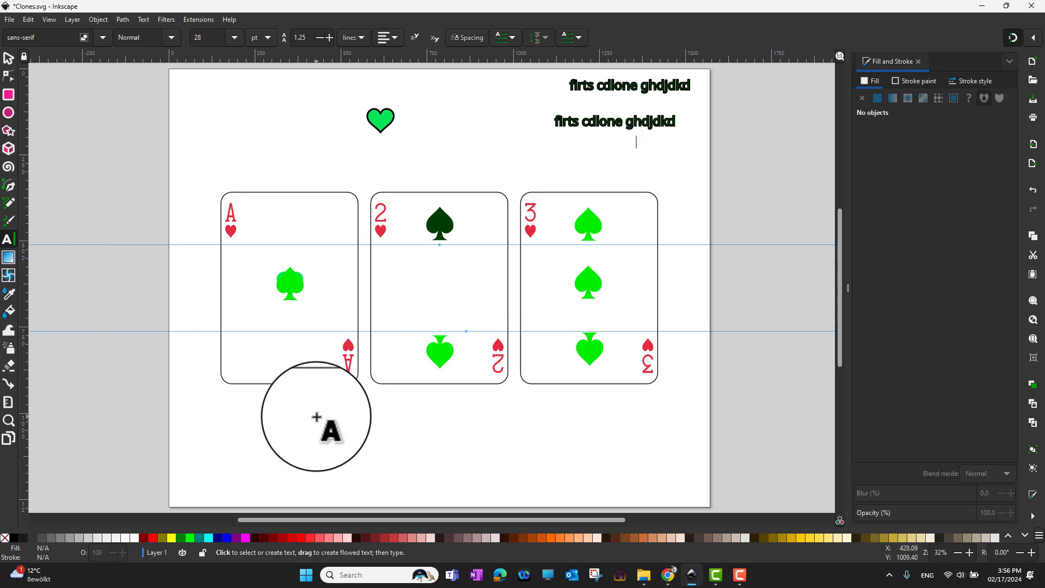
{"action": "left_click", "coordinate": [636, 149]}
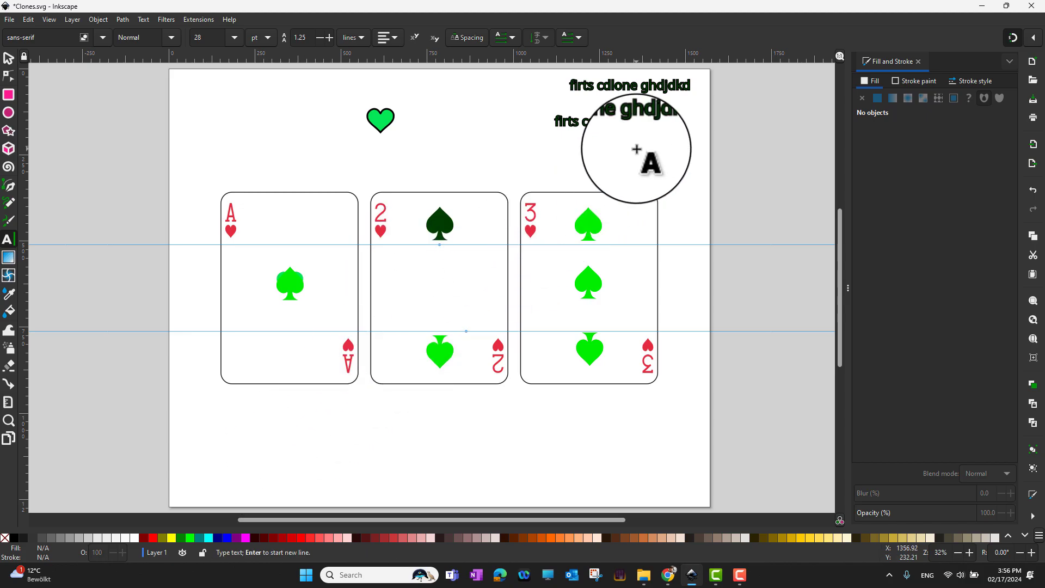